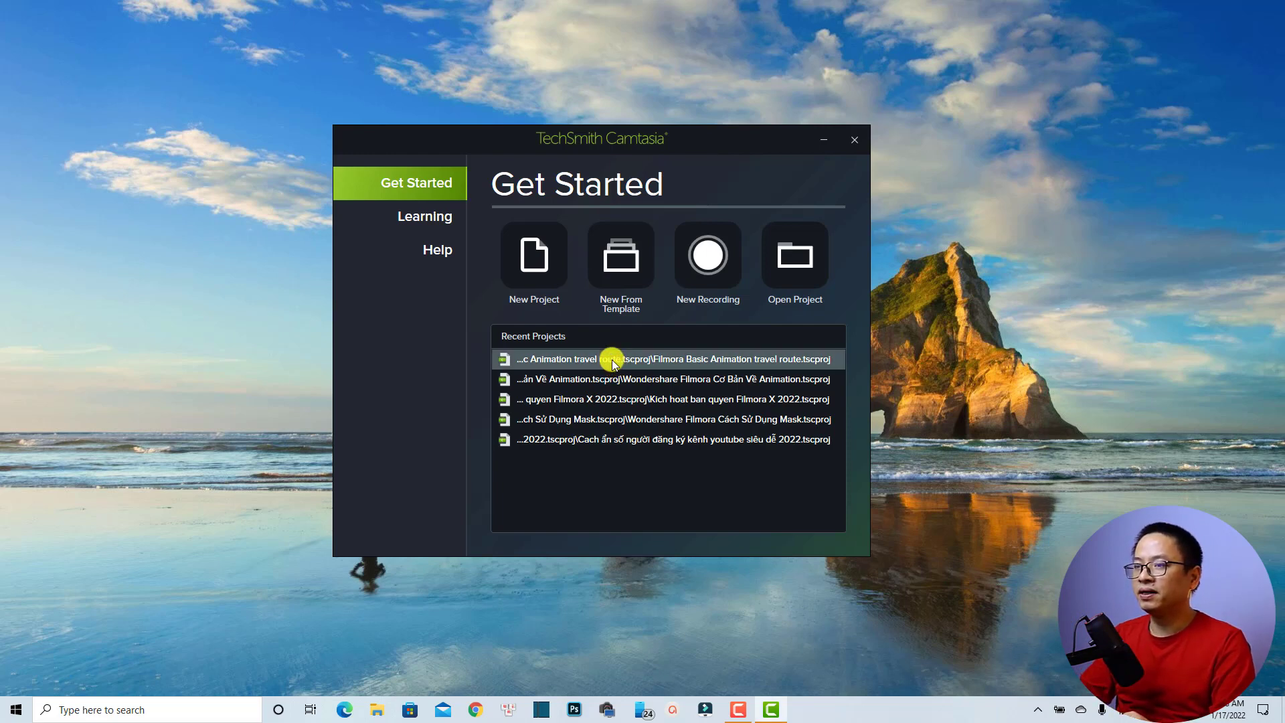
Step: Open the recent project Filmora Basic Animation travel route and delete every clip from its timeline
click(613, 361)
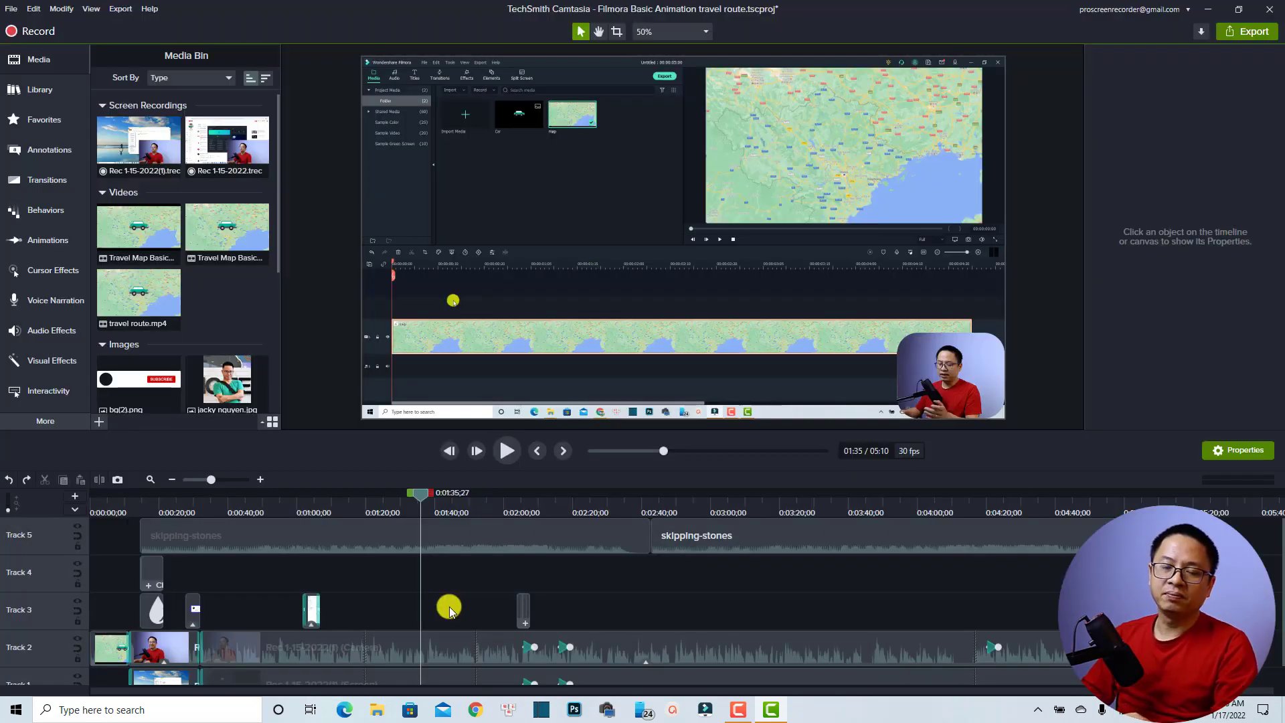
scroll(411, 629, down, 1)
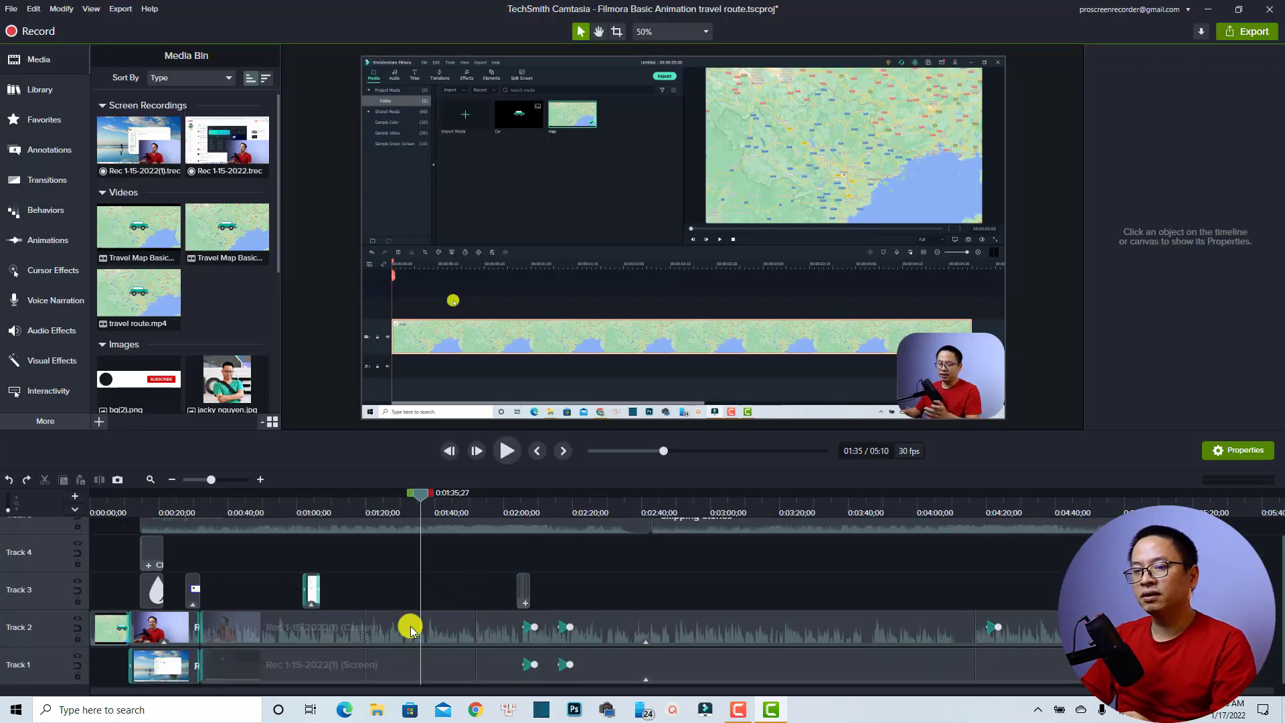
click(305, 662)
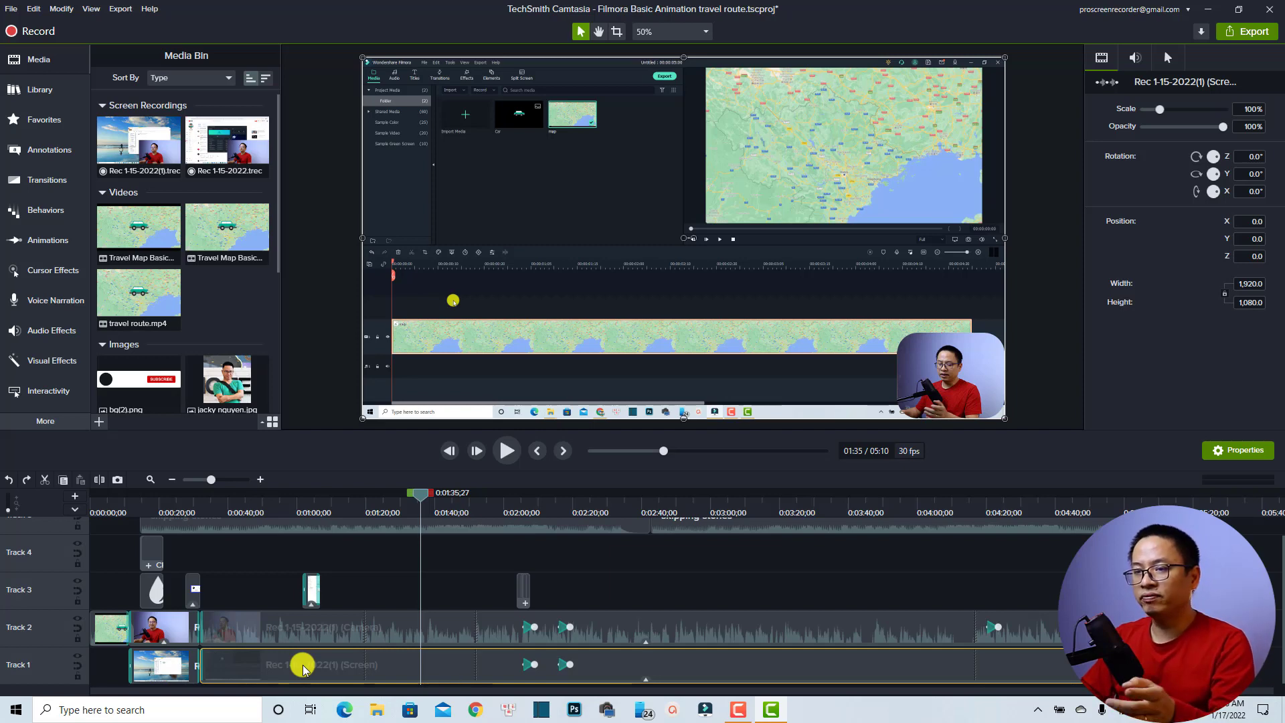
key(ctrl+a)
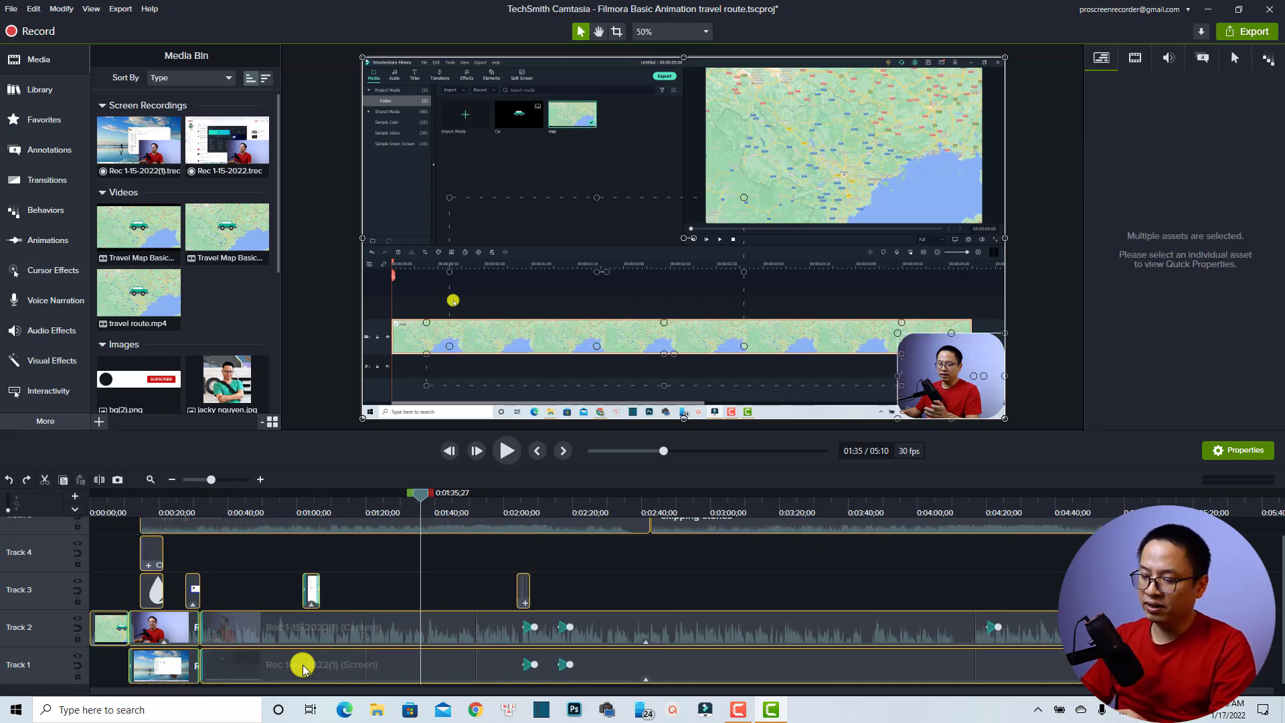
key(Delete)
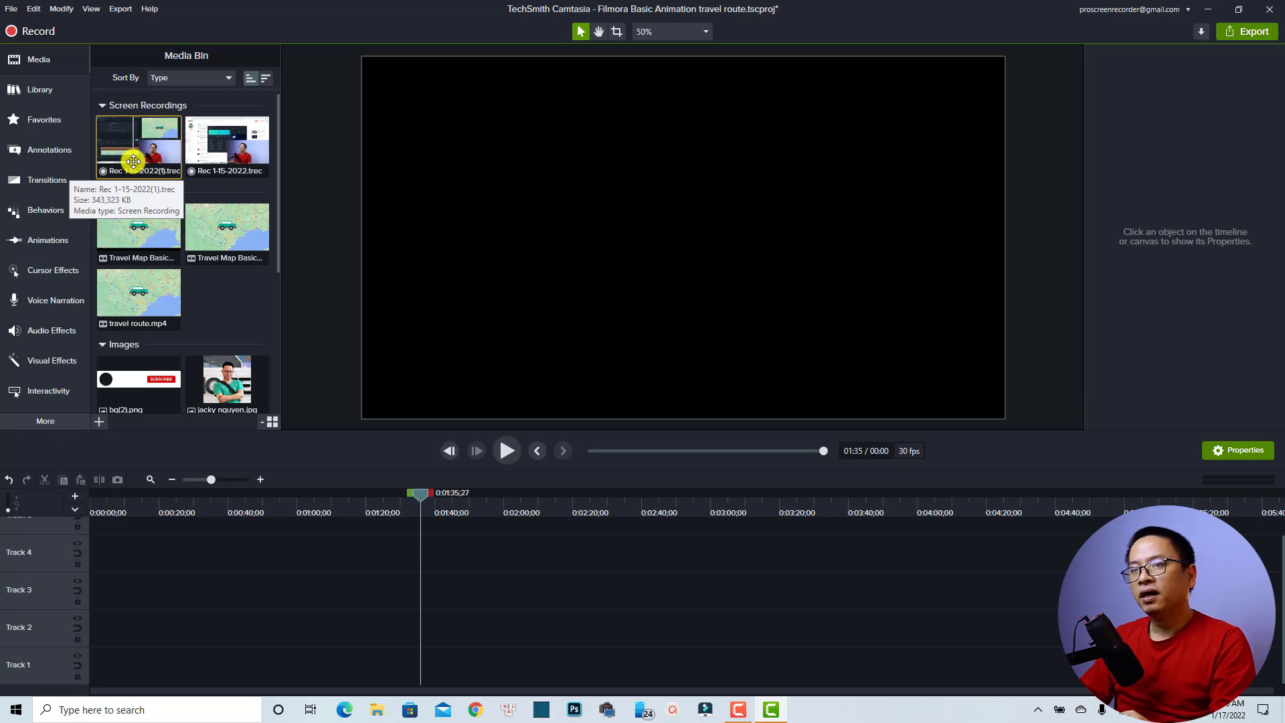
Step: Place the Rec 1-15-2022(1) recording at the timeline's start, with its camera clip on Track 3 and its screen clip on Track 2
drag(134, 161, 81, 635)
scroll(468, 565, down, 3)
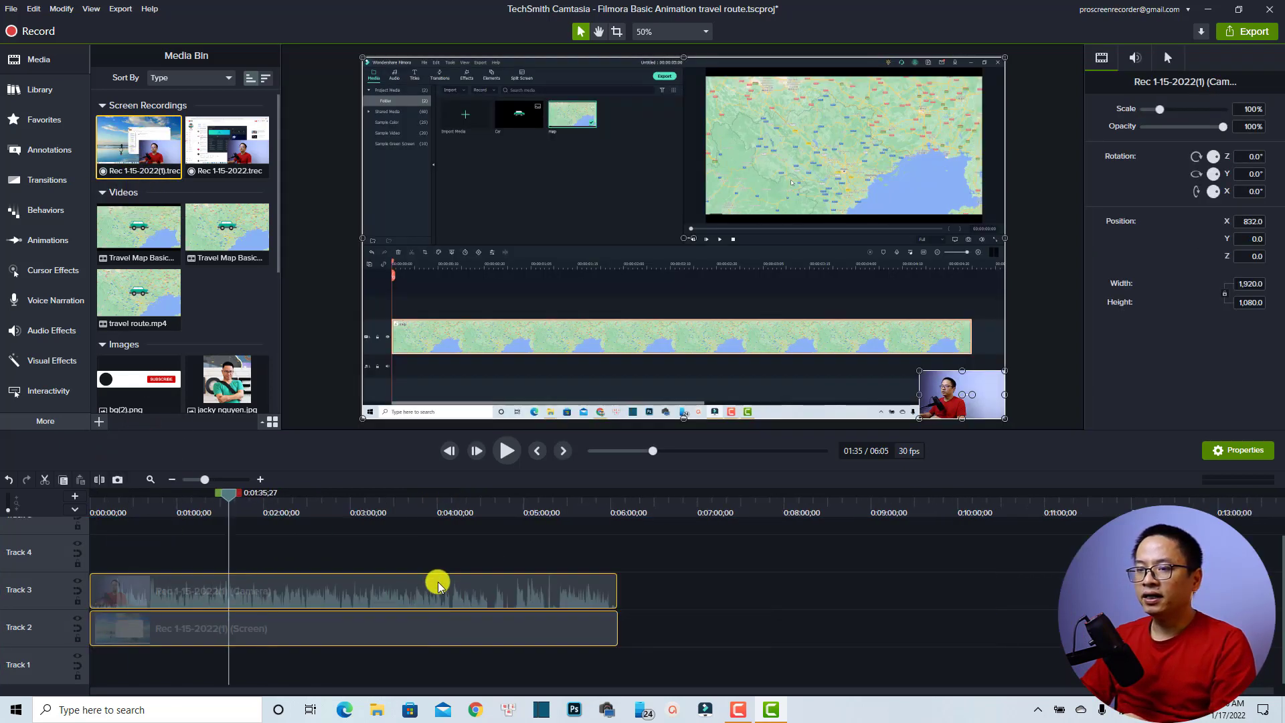
click(123, 505)
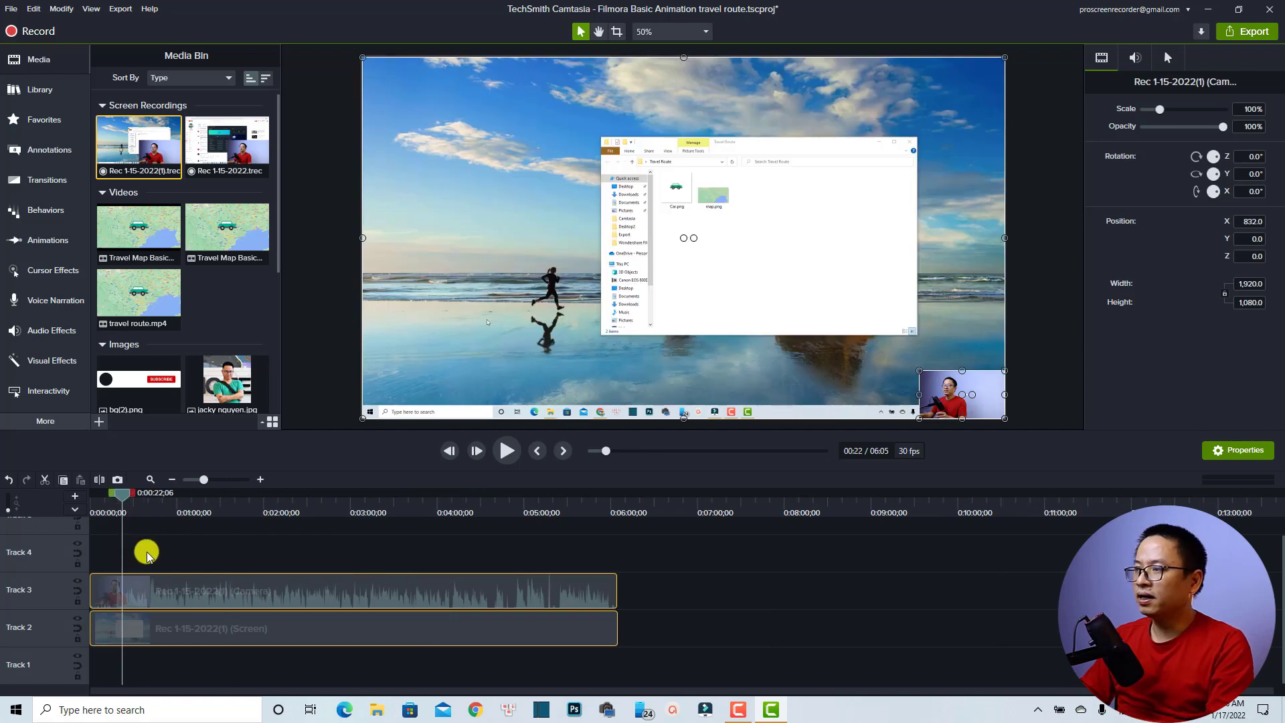
Step: Silence the audio of the camera and screen clips together
click(147, 554)
drag(226, 544, 172, 639)
right_click(187, 594)
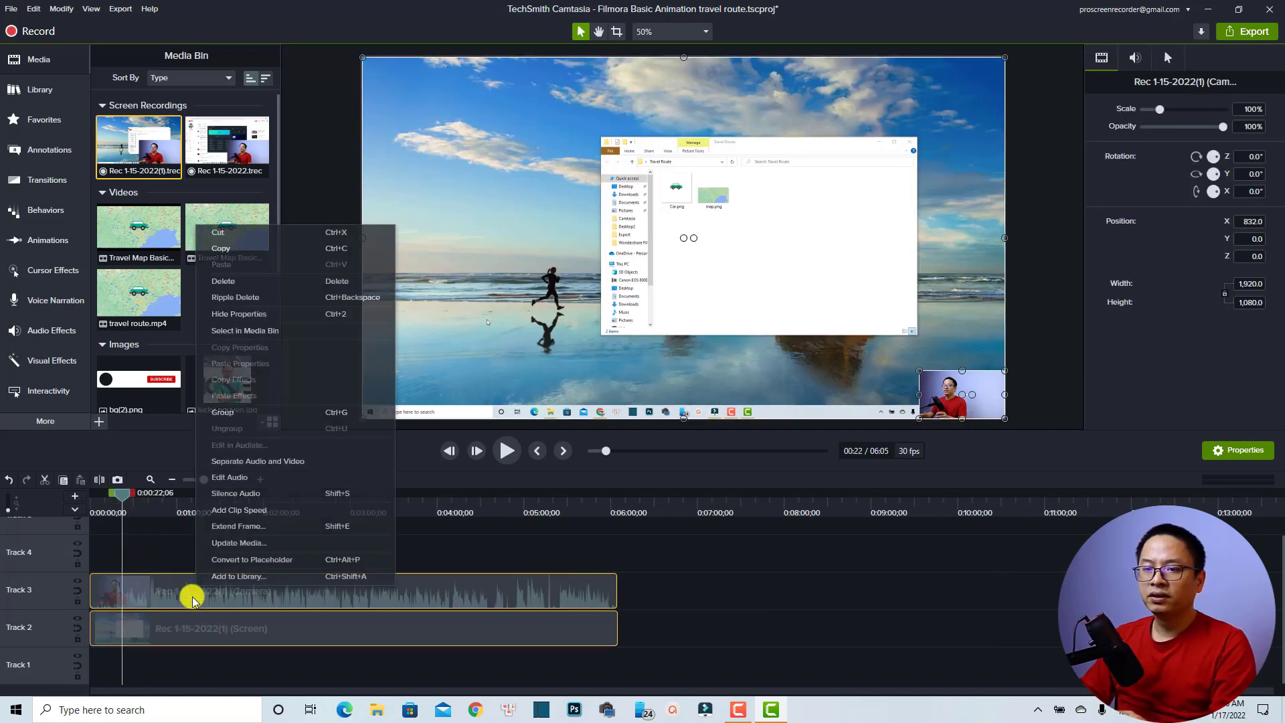
click(247, 493)
click(220, 556)
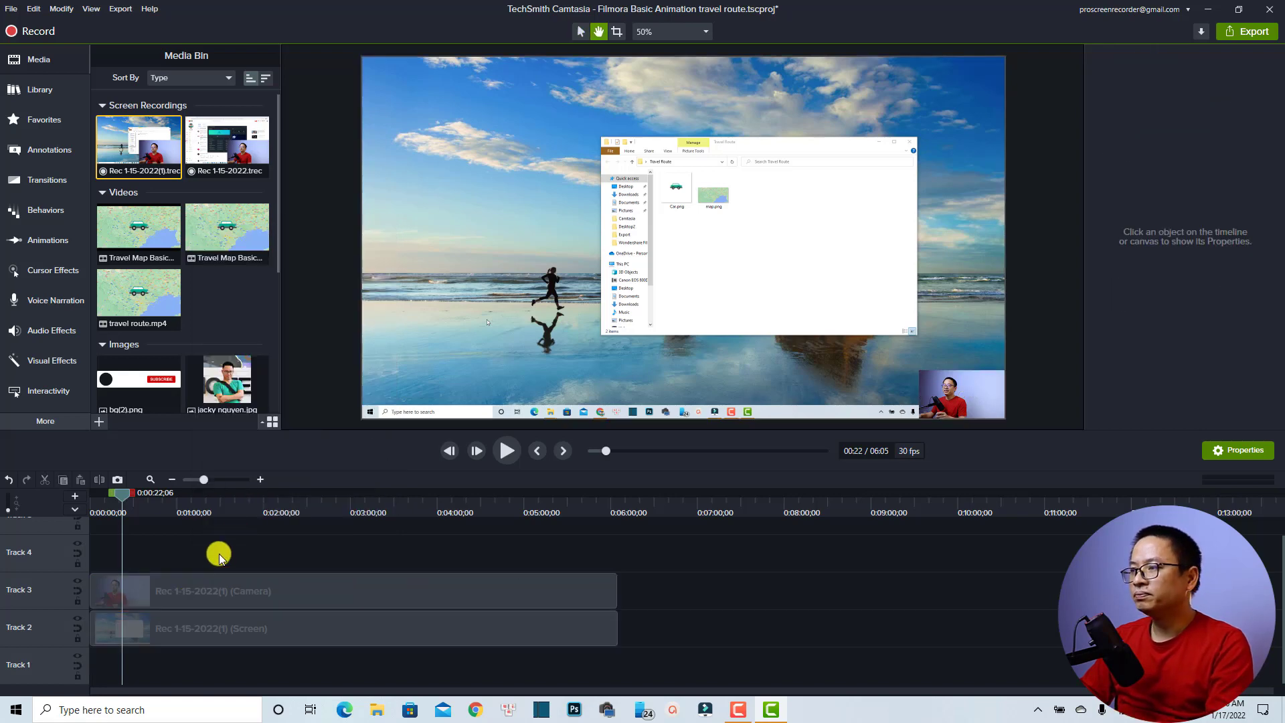
Step: Enlarge the camera clip on Track 3 to fill the whole canvas, 1,920 by 1,080
click(105, 502)
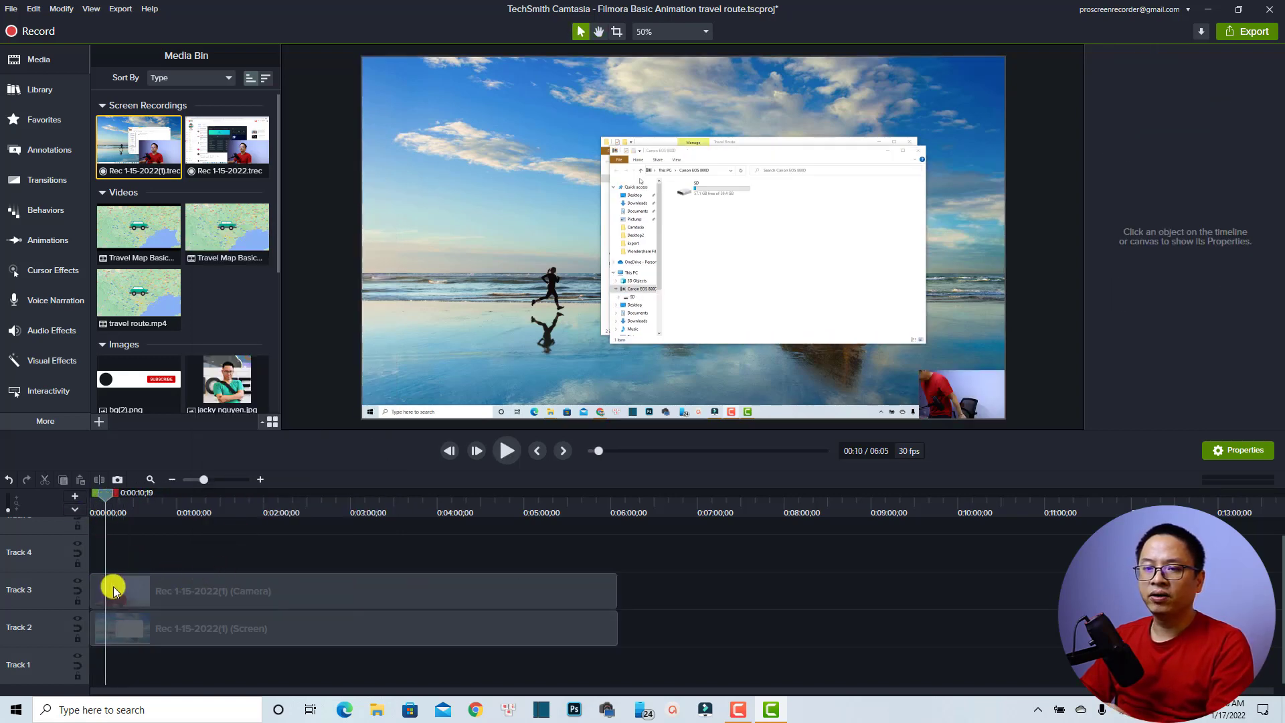
click(114, 590)
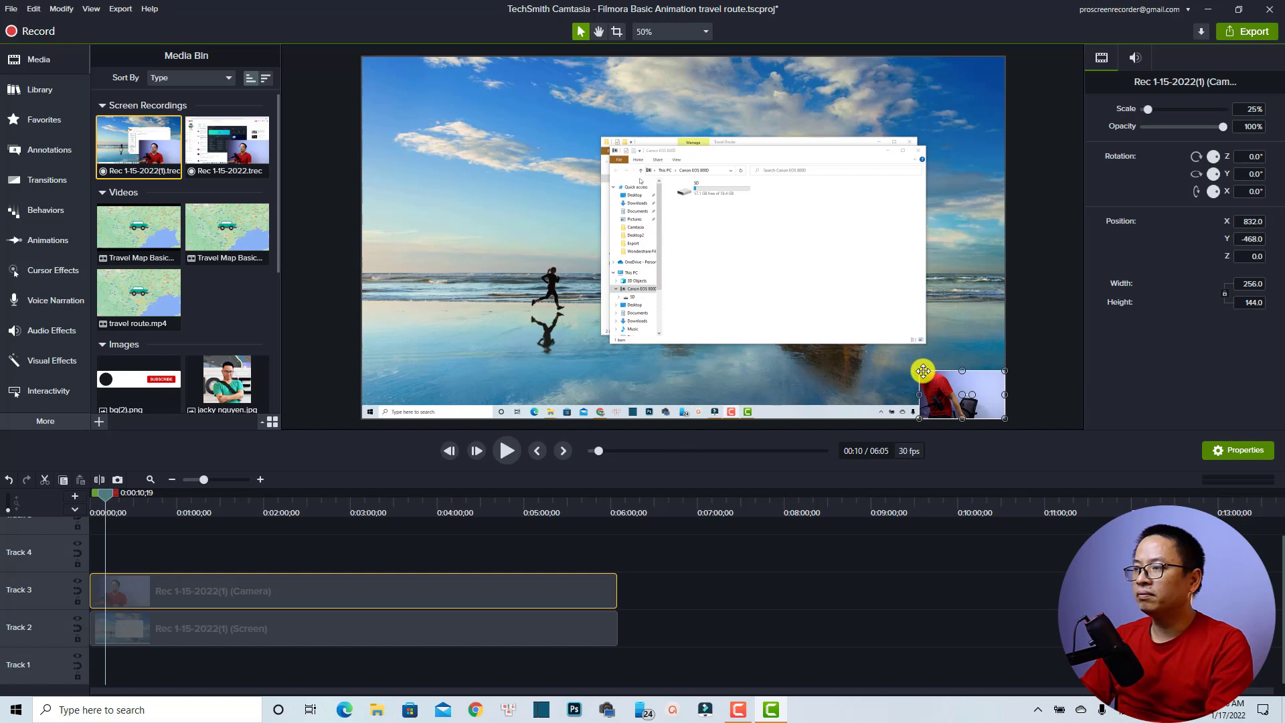
drag(920, 370, 362, 127)
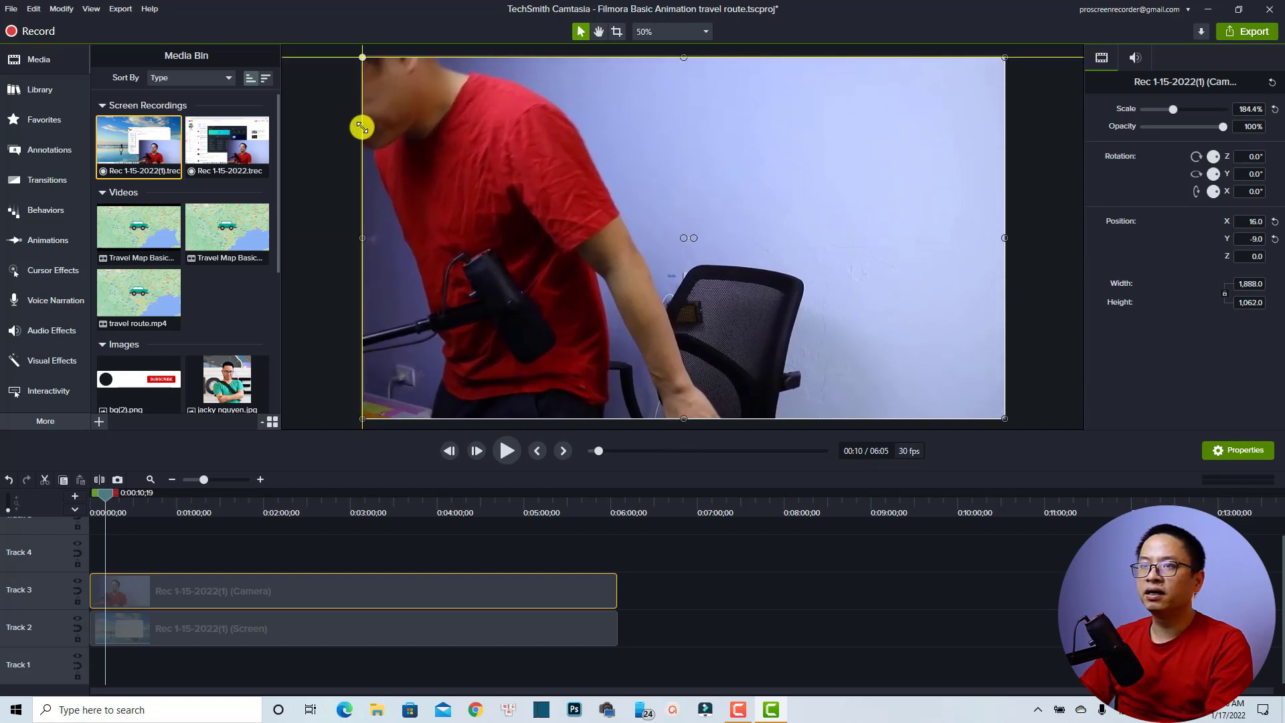
click(164, 540)
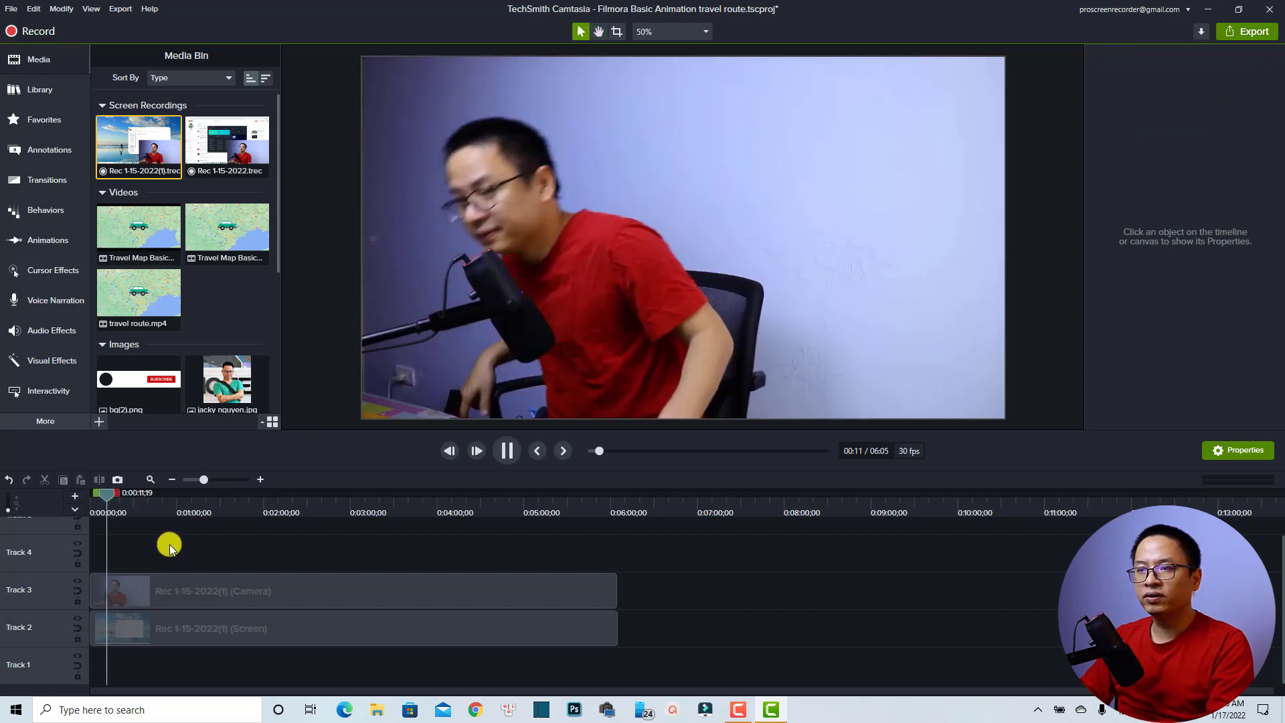
Step: Split the camera clip at about 0:00:29;13 and select the part after the cut
key(space)
drag(109, 498, 134, 501)
click(149, 586)
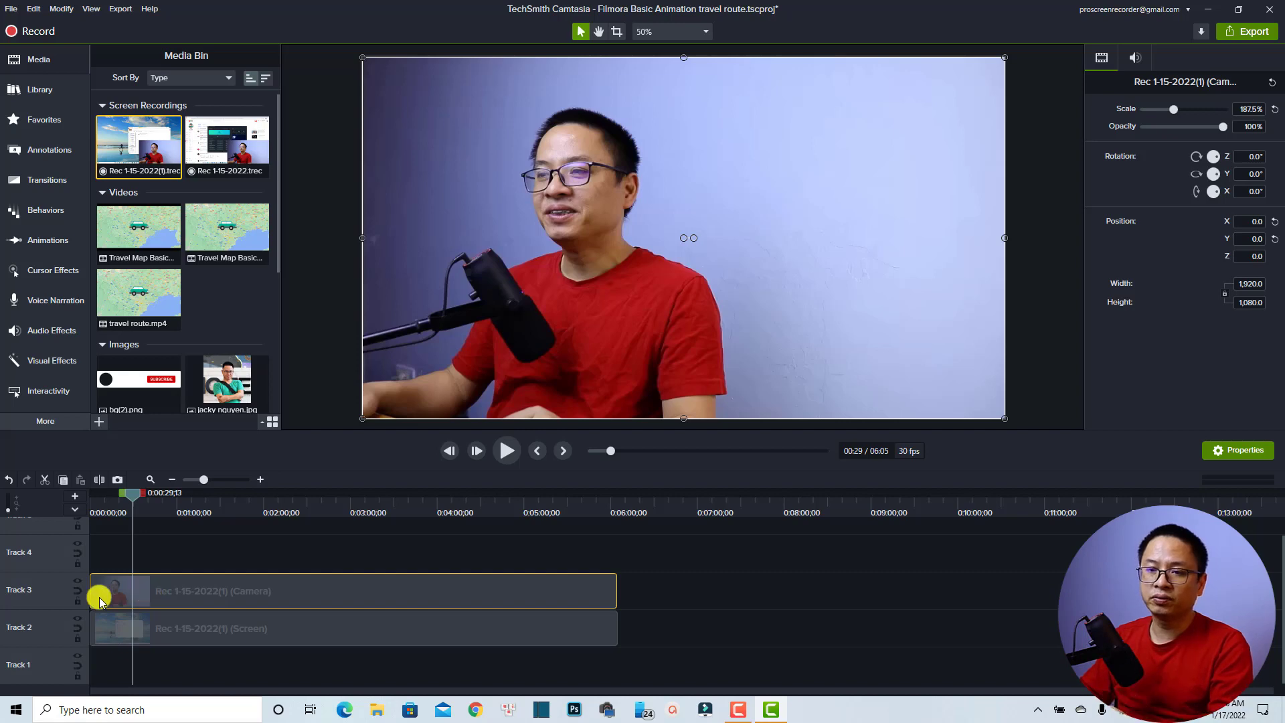
click(99, 480)
click(148, 591)
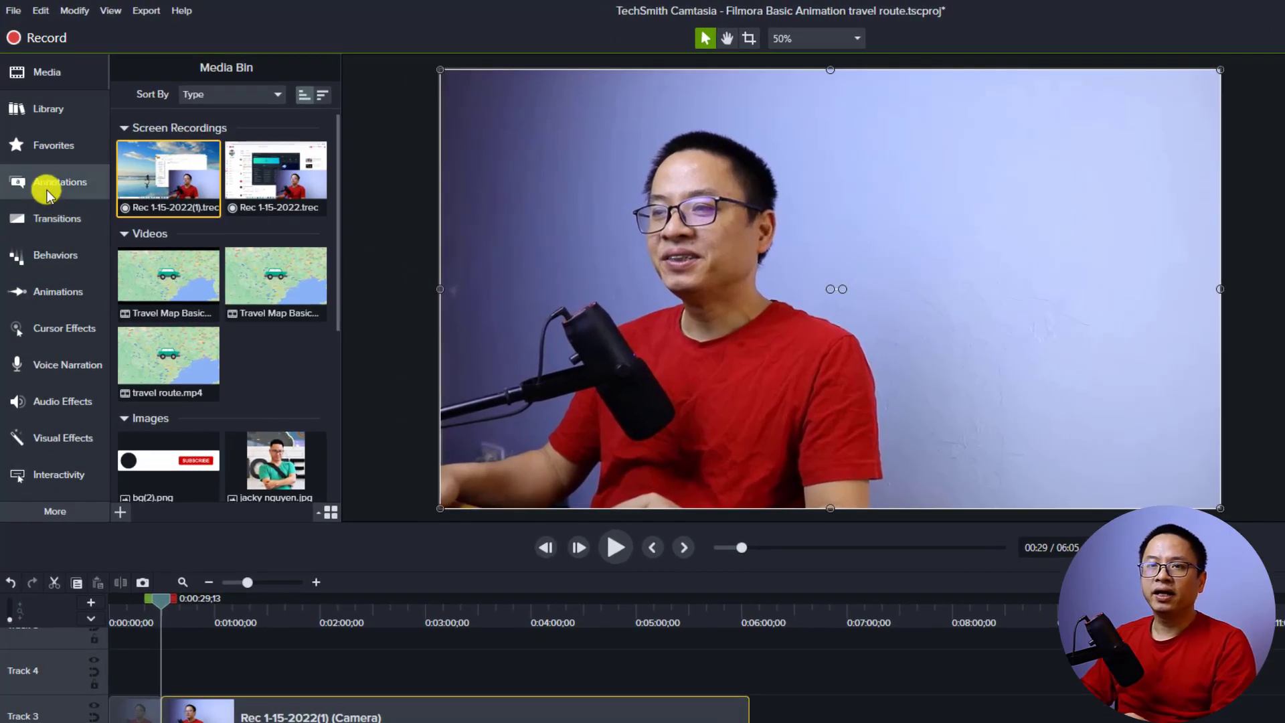
Step: Show annotation shapes of all styles and add the yellow circle on Track 4, directly above the second part of the camera clip
click(48, 194)
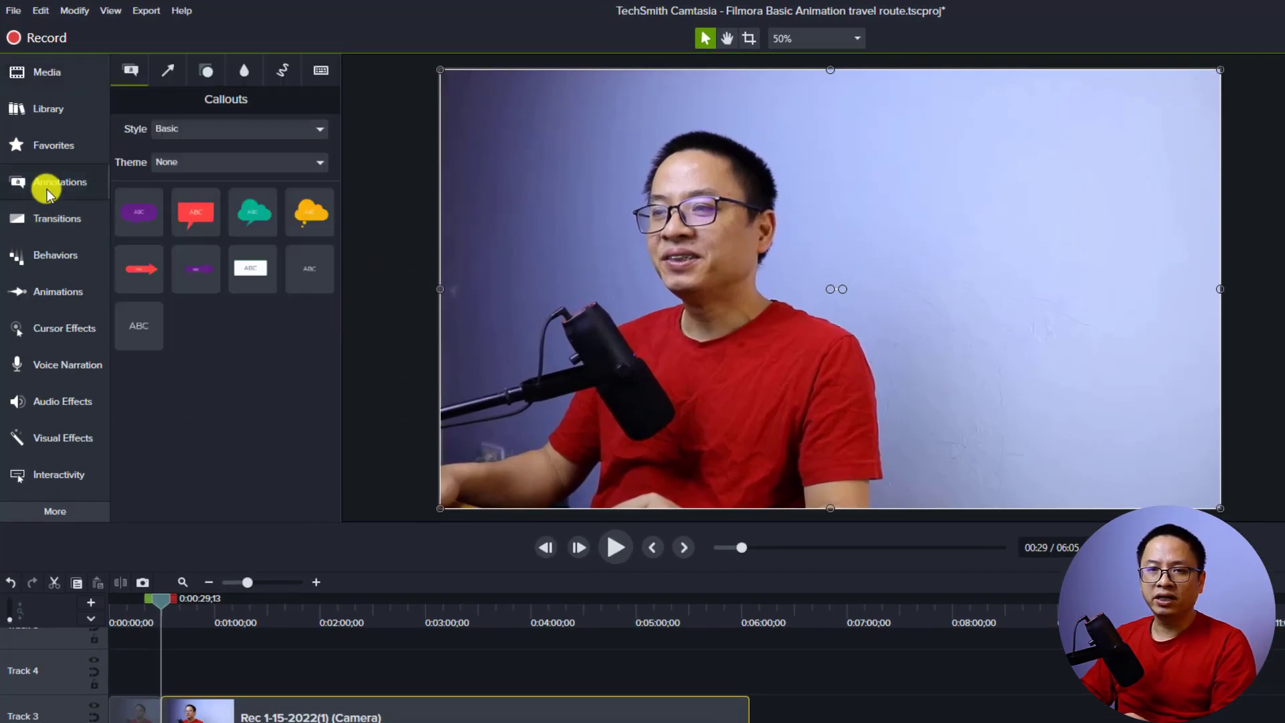
click(203, 70)
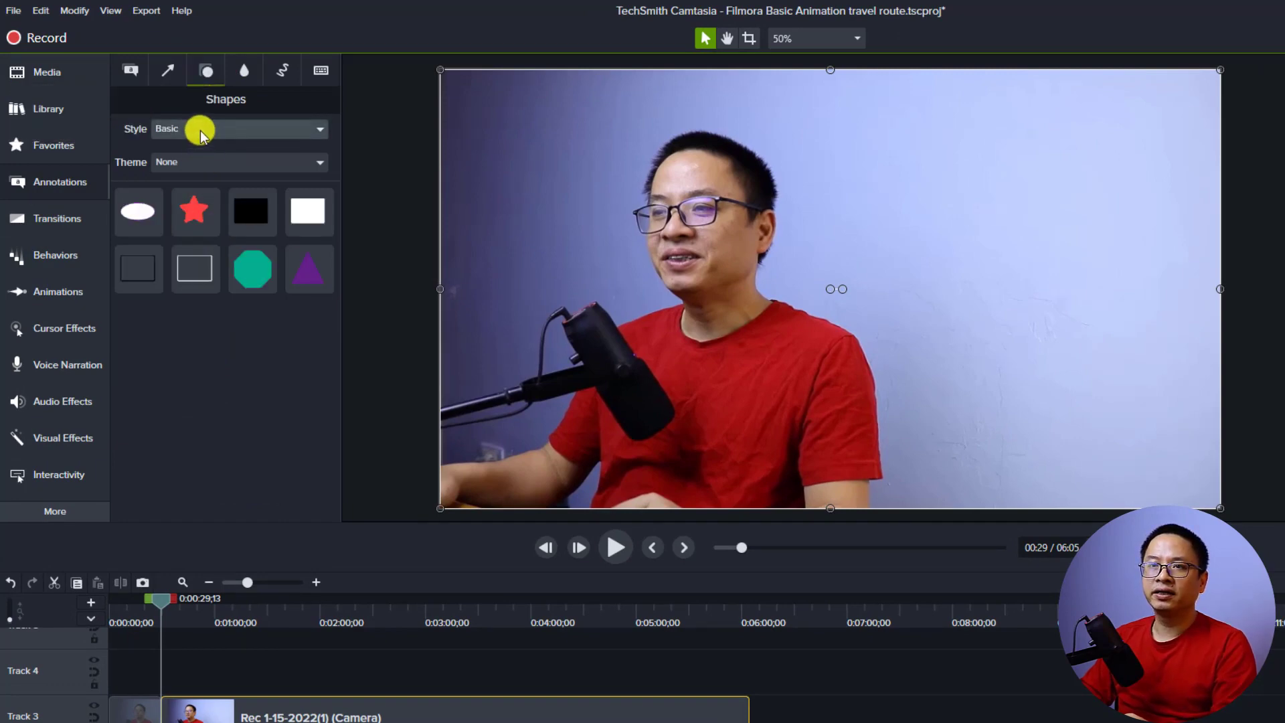
click(200, 130)
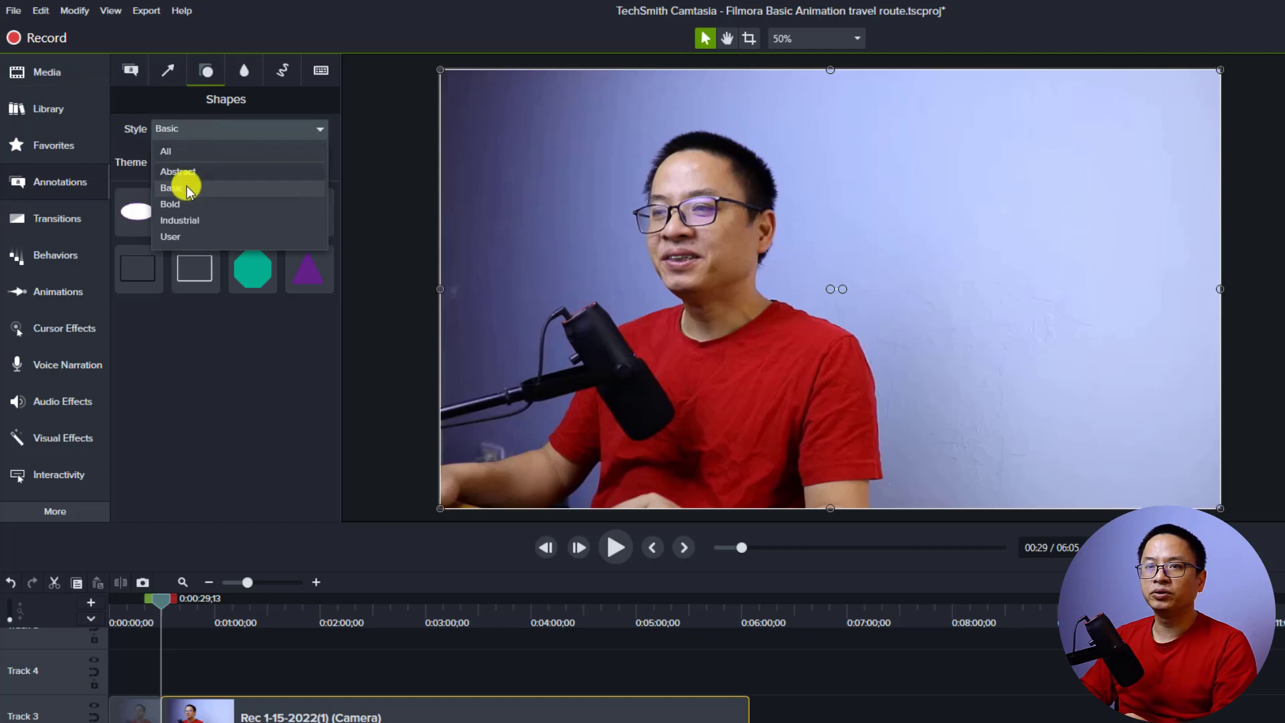
click(167, 155)
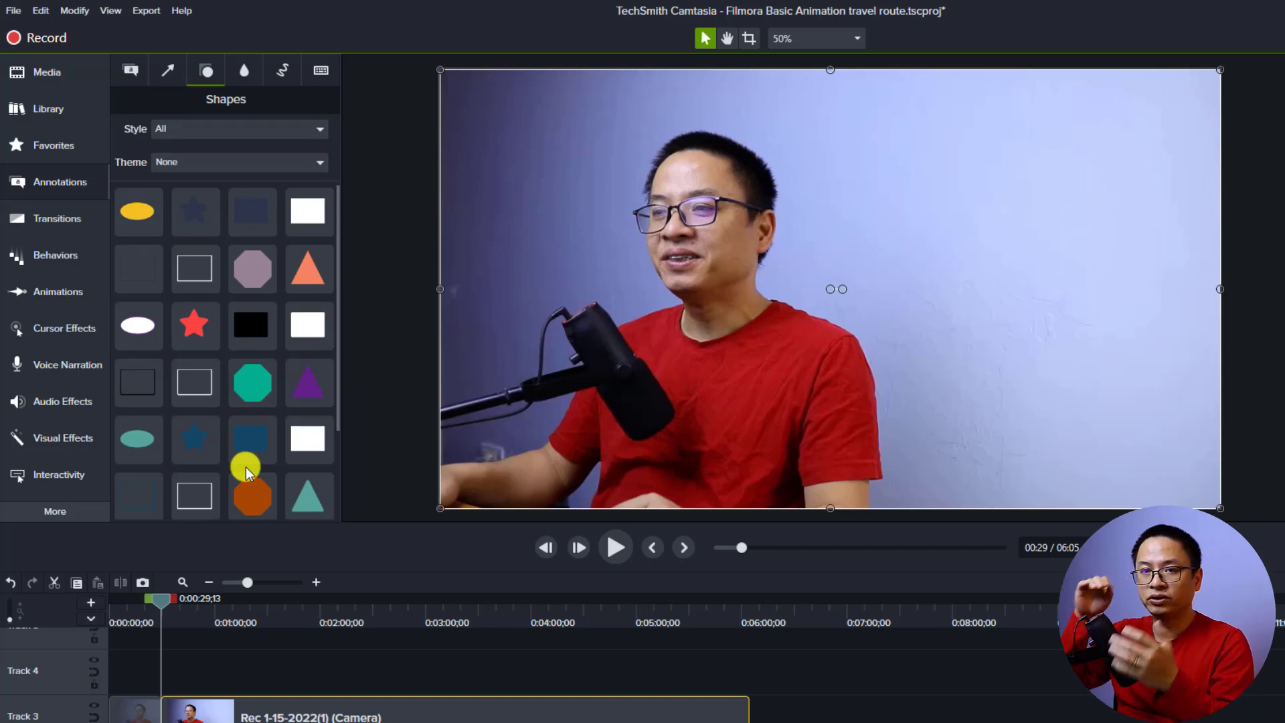
scroll(314, 395, down, 2)
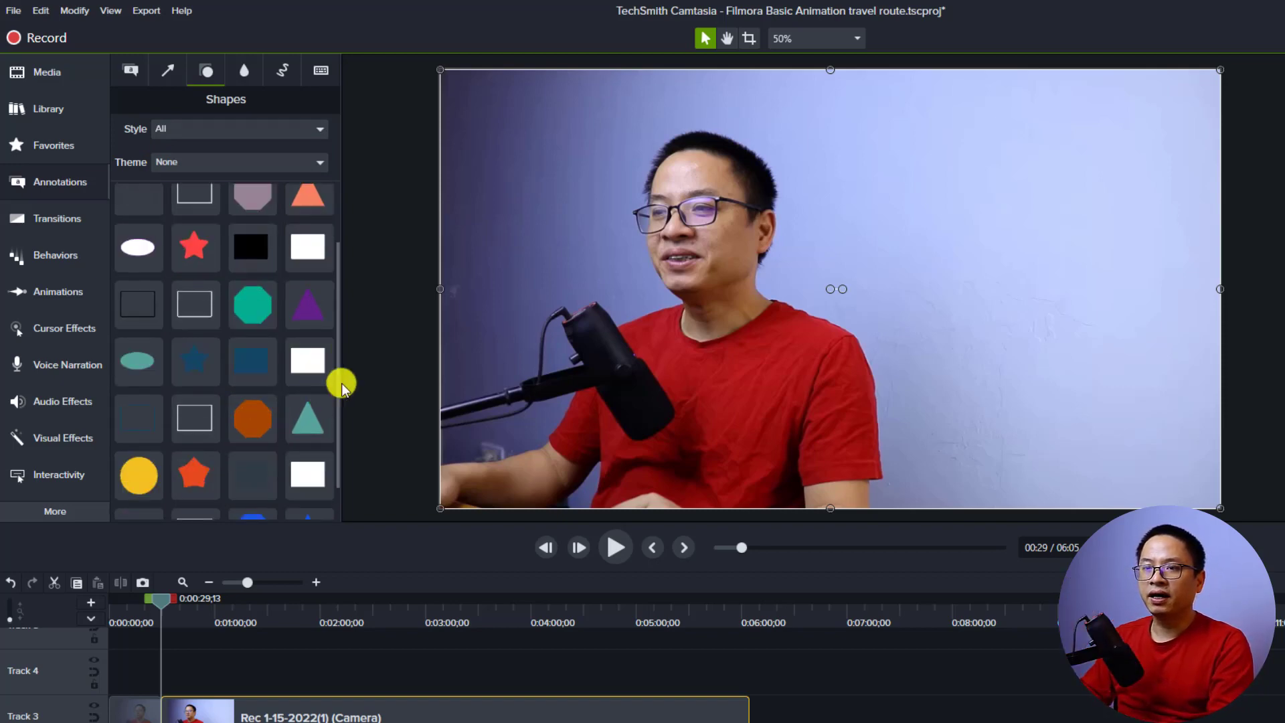
drag(339, 382, 330, 407)
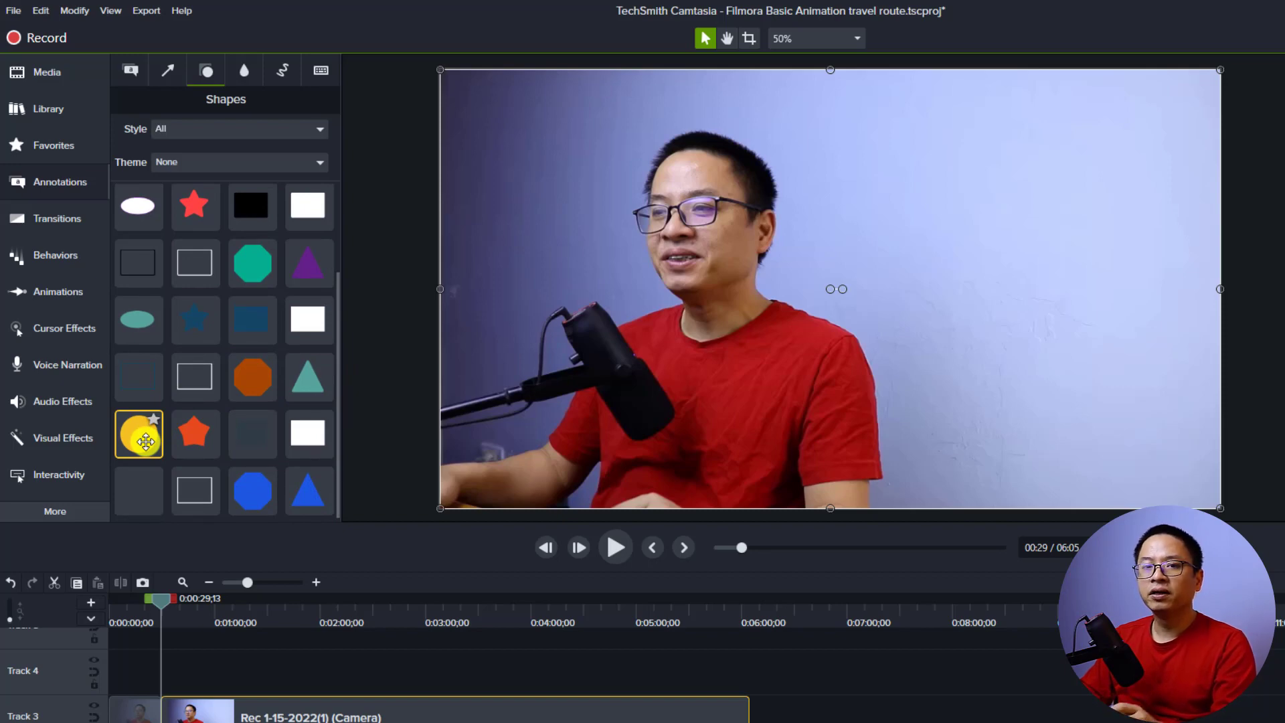
drag(153, 470, 752, 678)
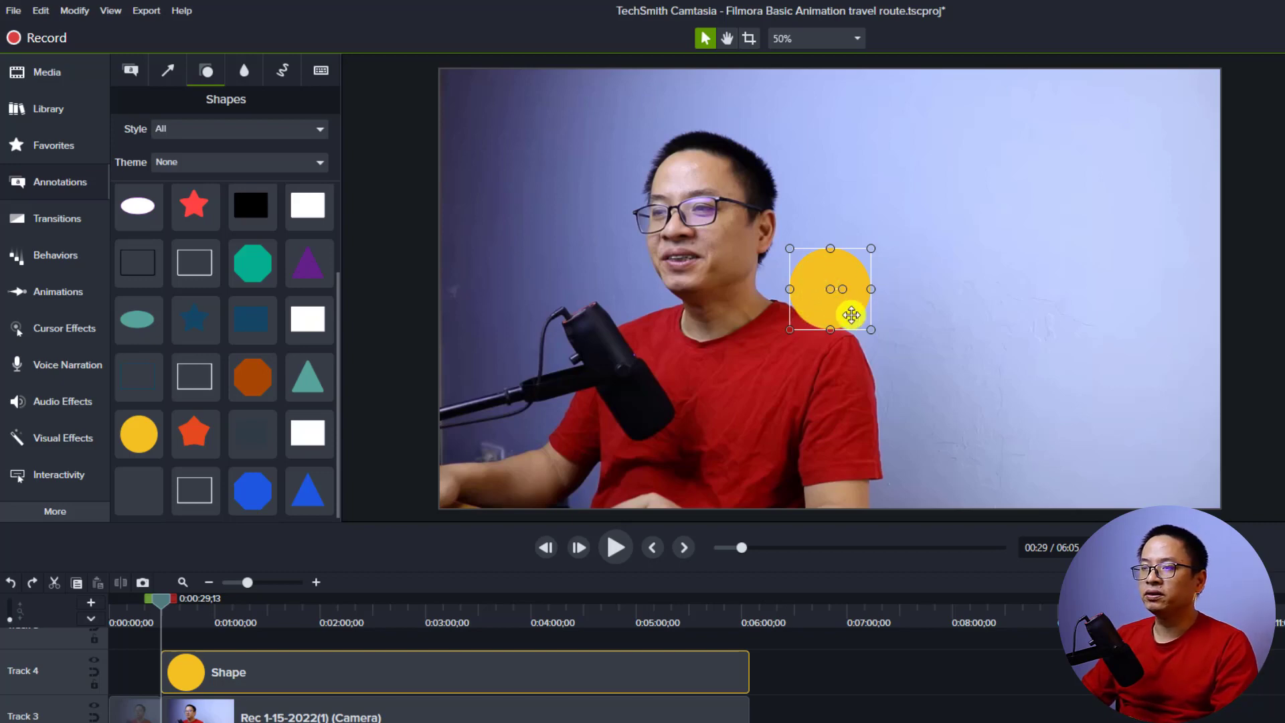
Step: Enlarge the yellow circle to about 982 by 982 and position it over the presenter's head and upper body
drag(787, 328, 610, 445)
drag(760, 359, 671, 230)
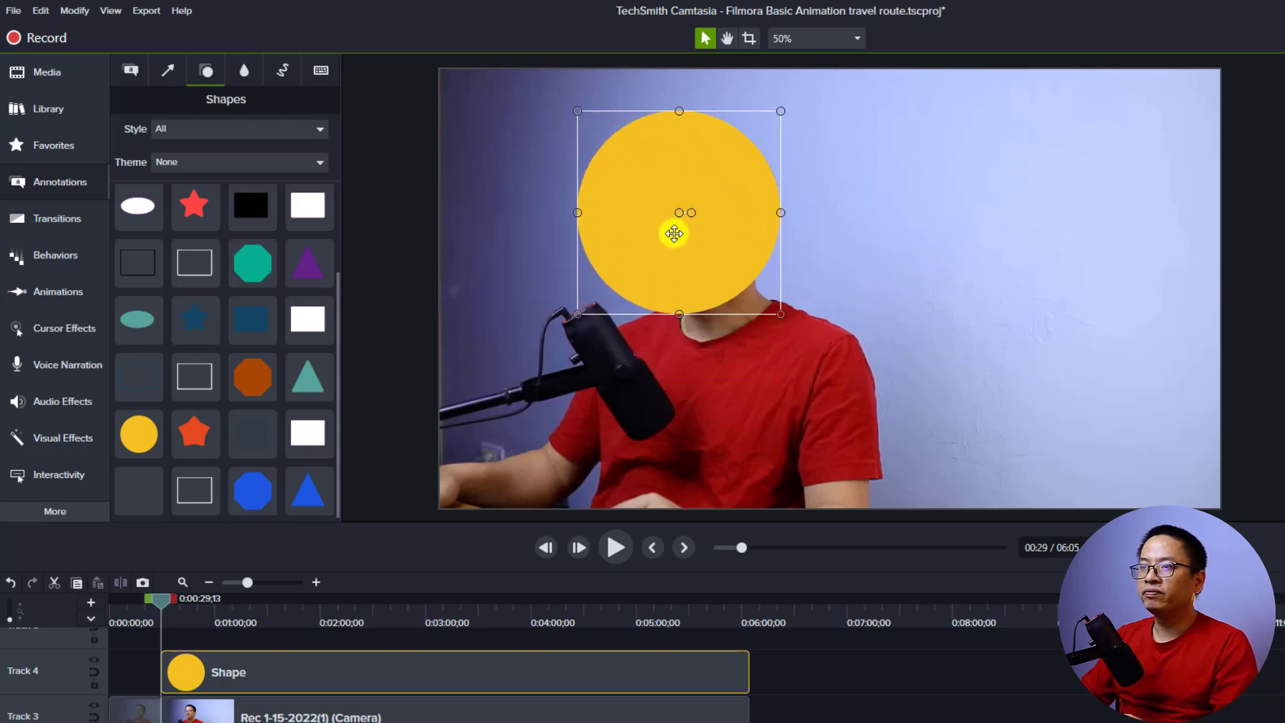
drag(776, 311, 972, 517)
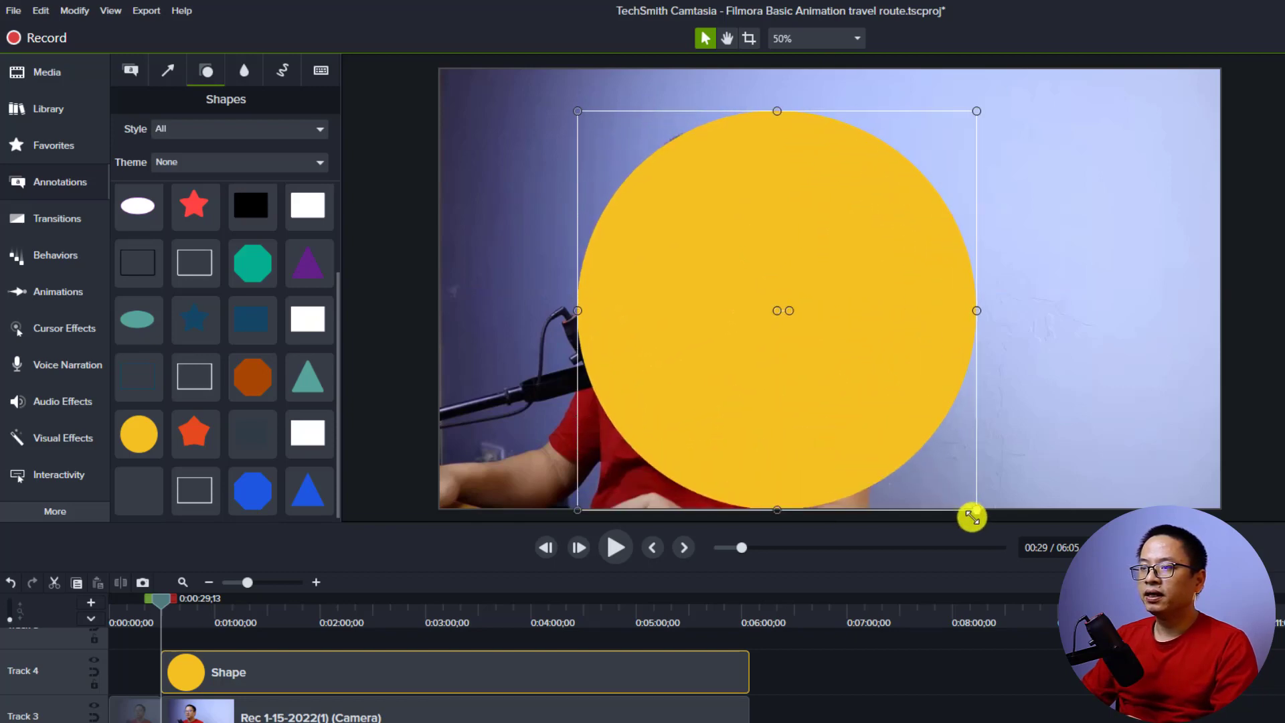
drag(835, 393, 784, 394)
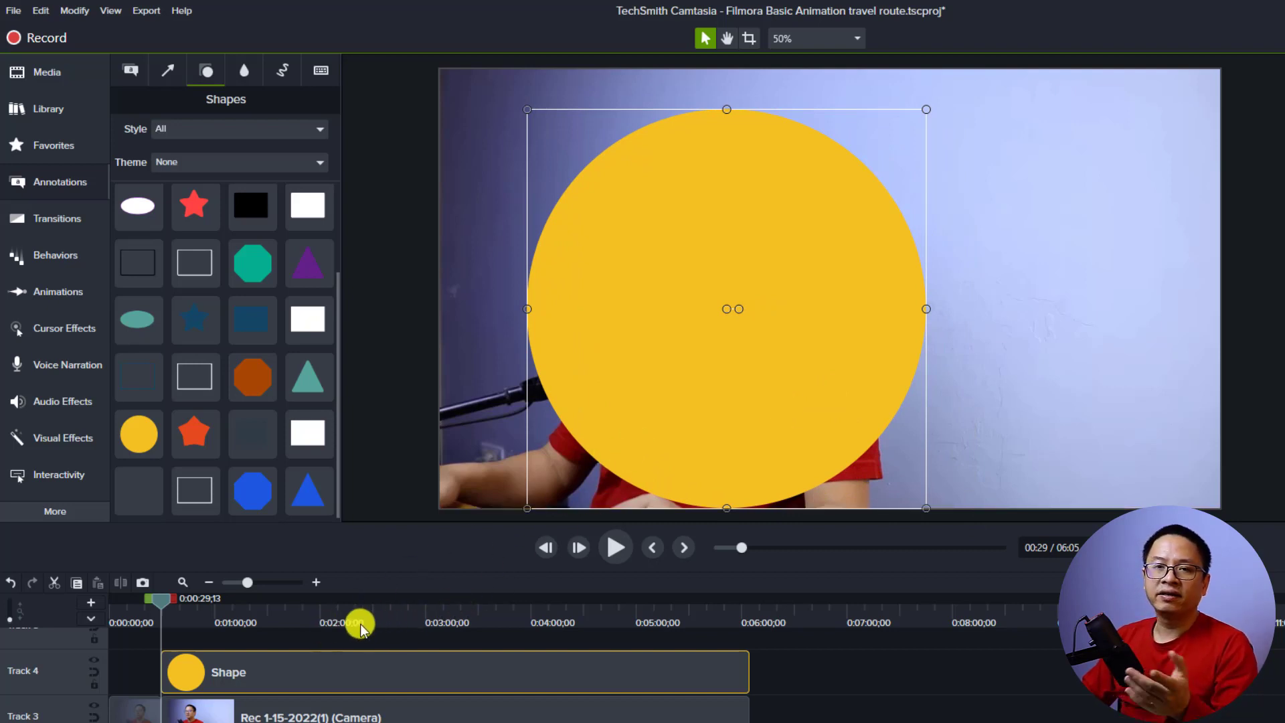
Step: Apply the Media Matte visual effect to the circle shape, using Alpha mode and 100% intensity
click(51, 441)
scroll(299, 432, down, 1)
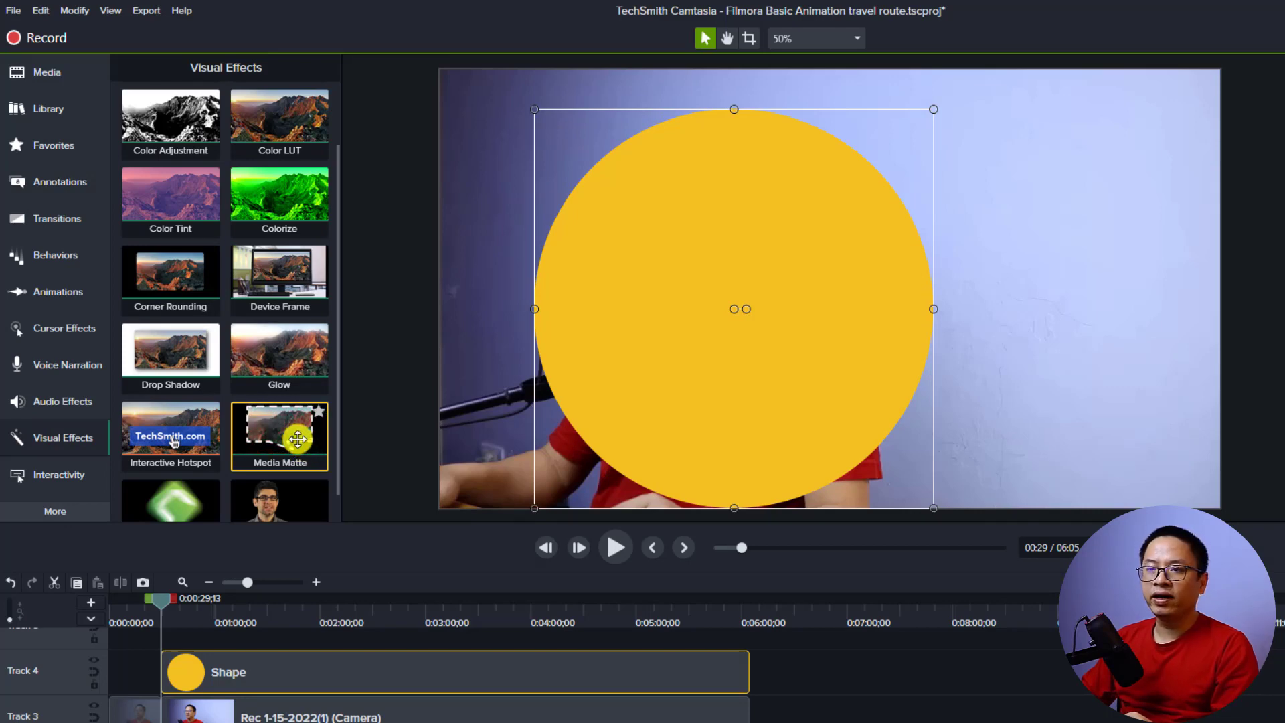
drag(298, 439, 228, 668)
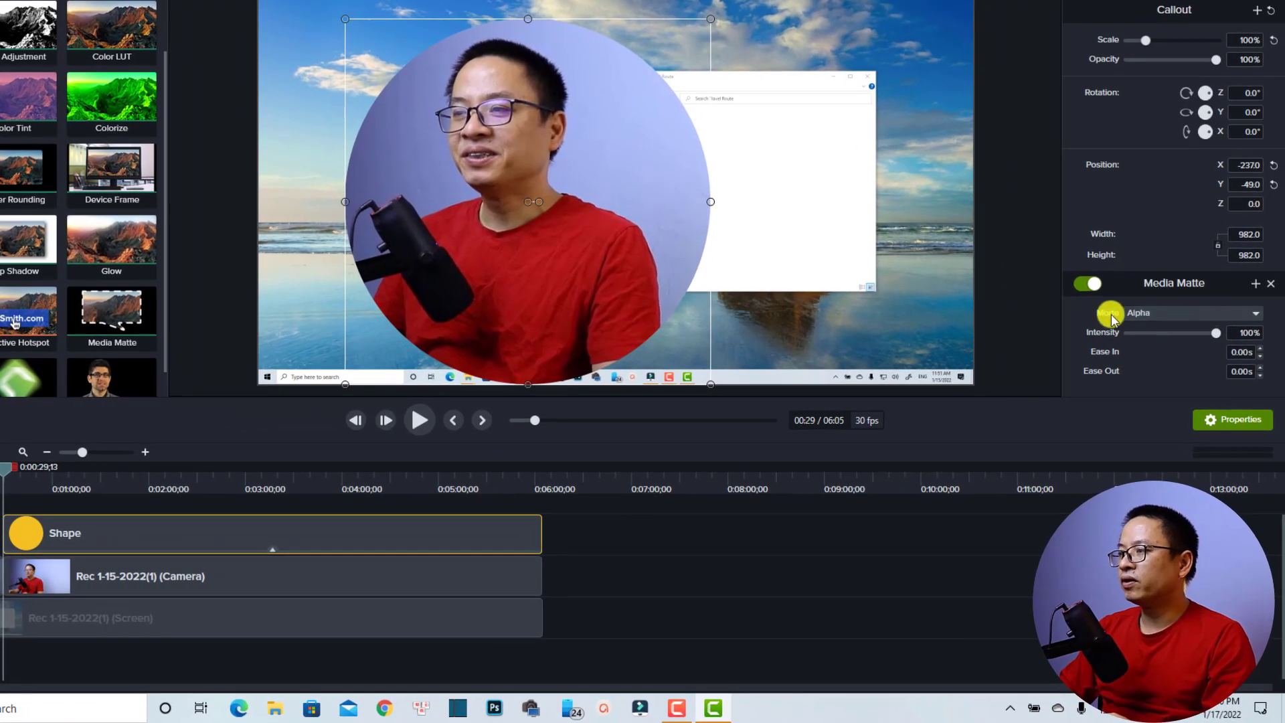
click(1259, 316)
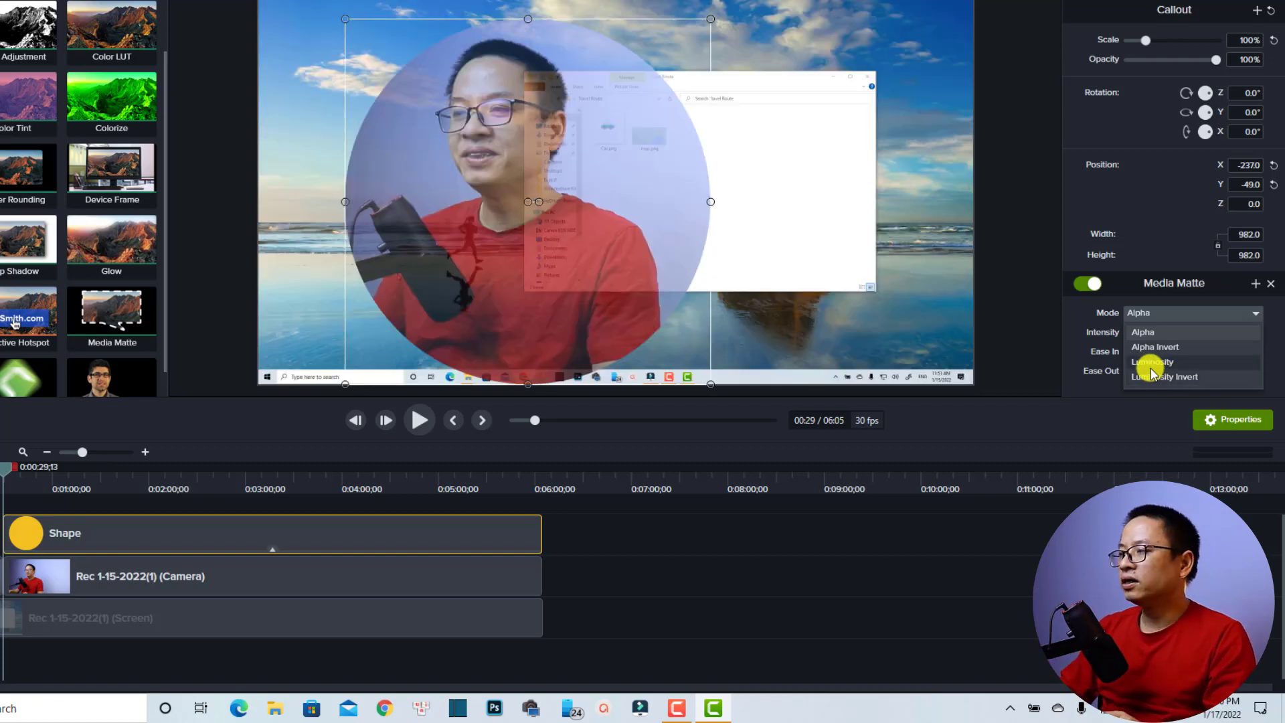
click(1146, 333)
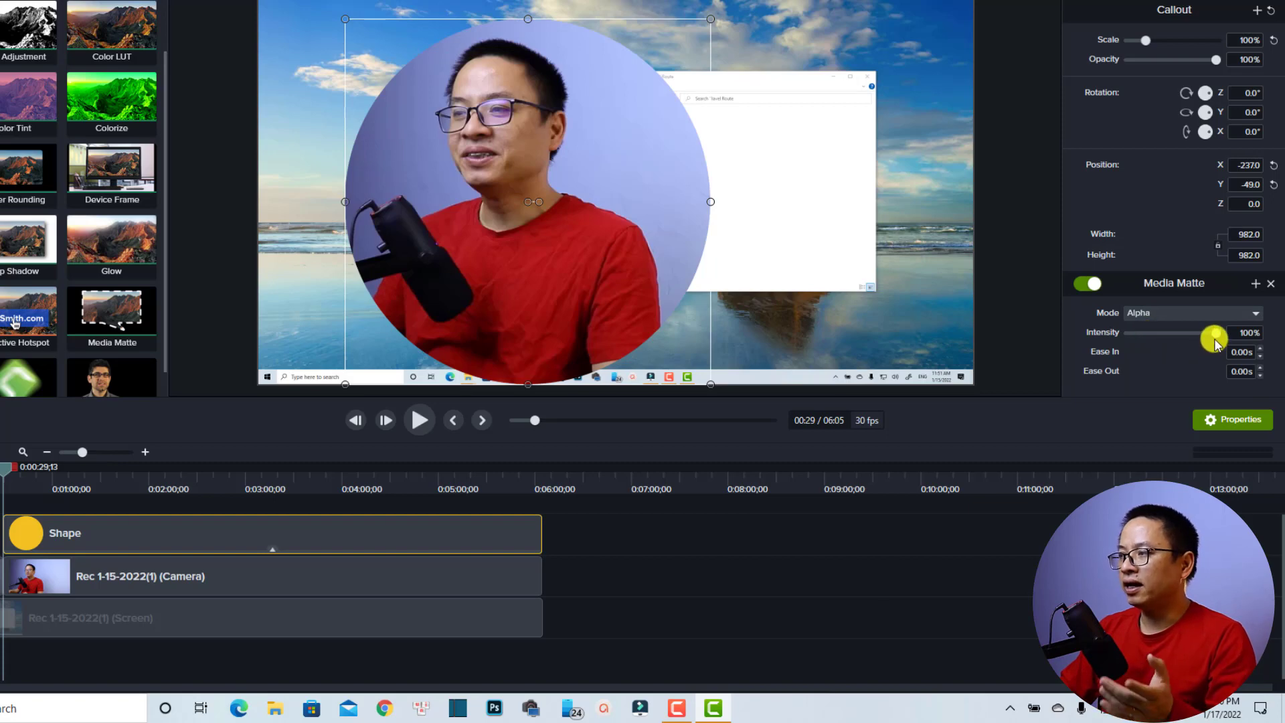
mouse_move(1214, 333)
mouse_down()
mouse_move(1125, 335)
mouse_move(1216, 333)
mouse_up()
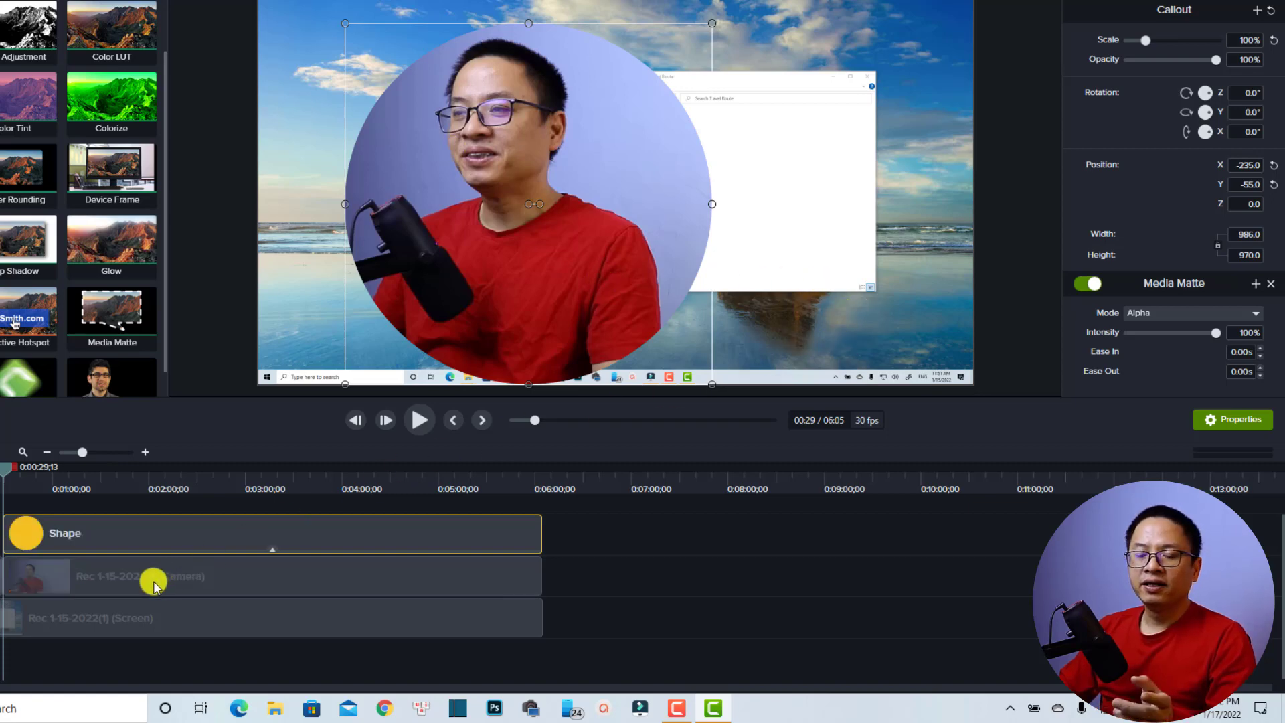
Step: Group the circle shape with the camera clip beneath it and briefly play back the result
click(65, 555)
click(52, 579)
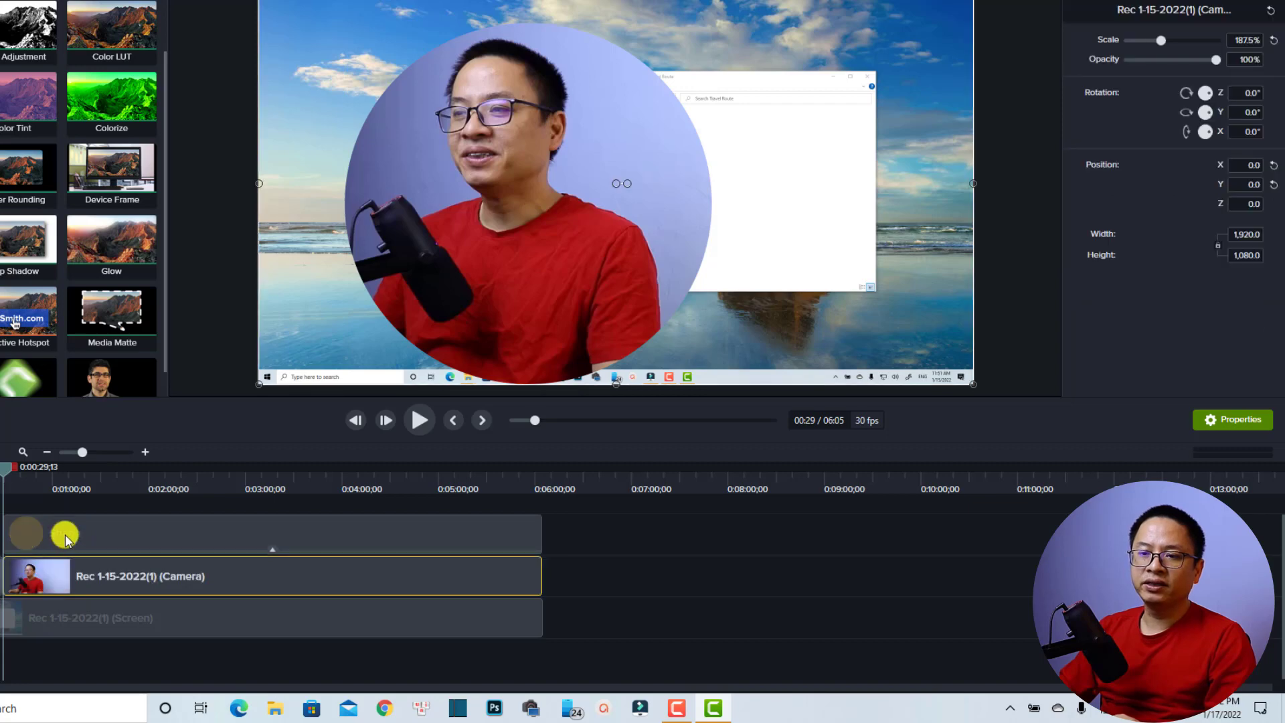
ctrl+click(65, 534)
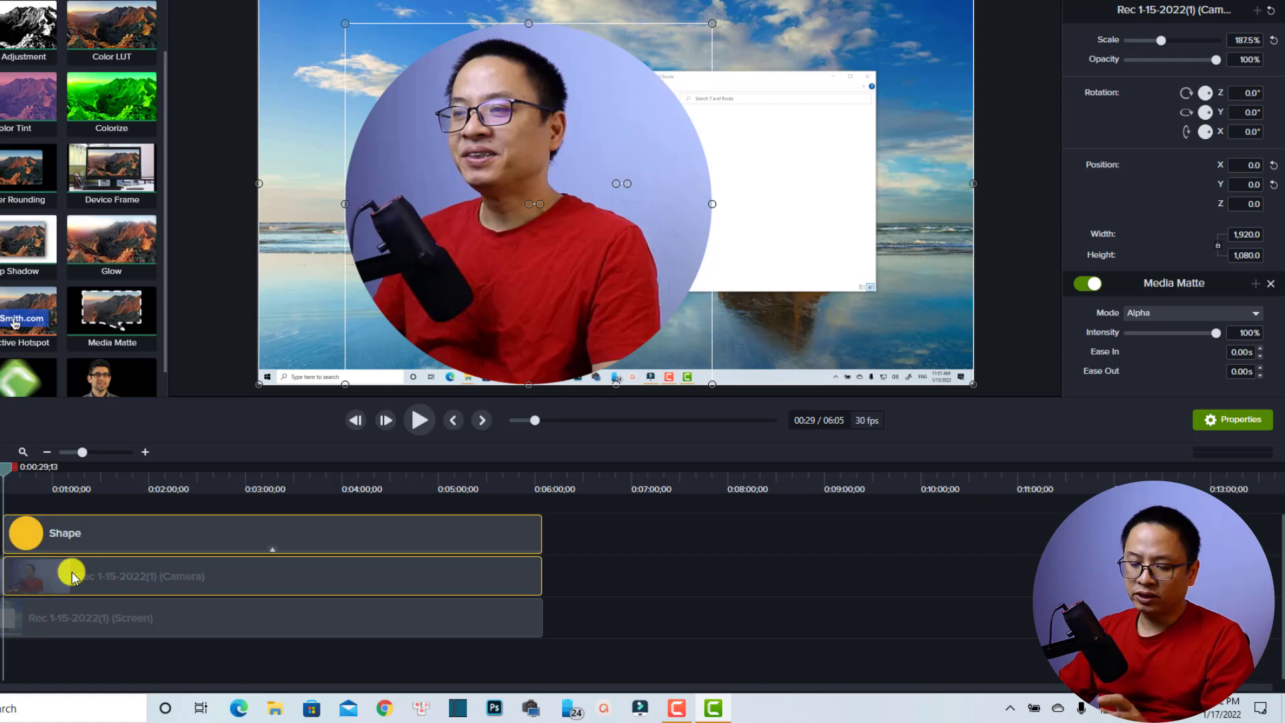
key(ctrl+g)
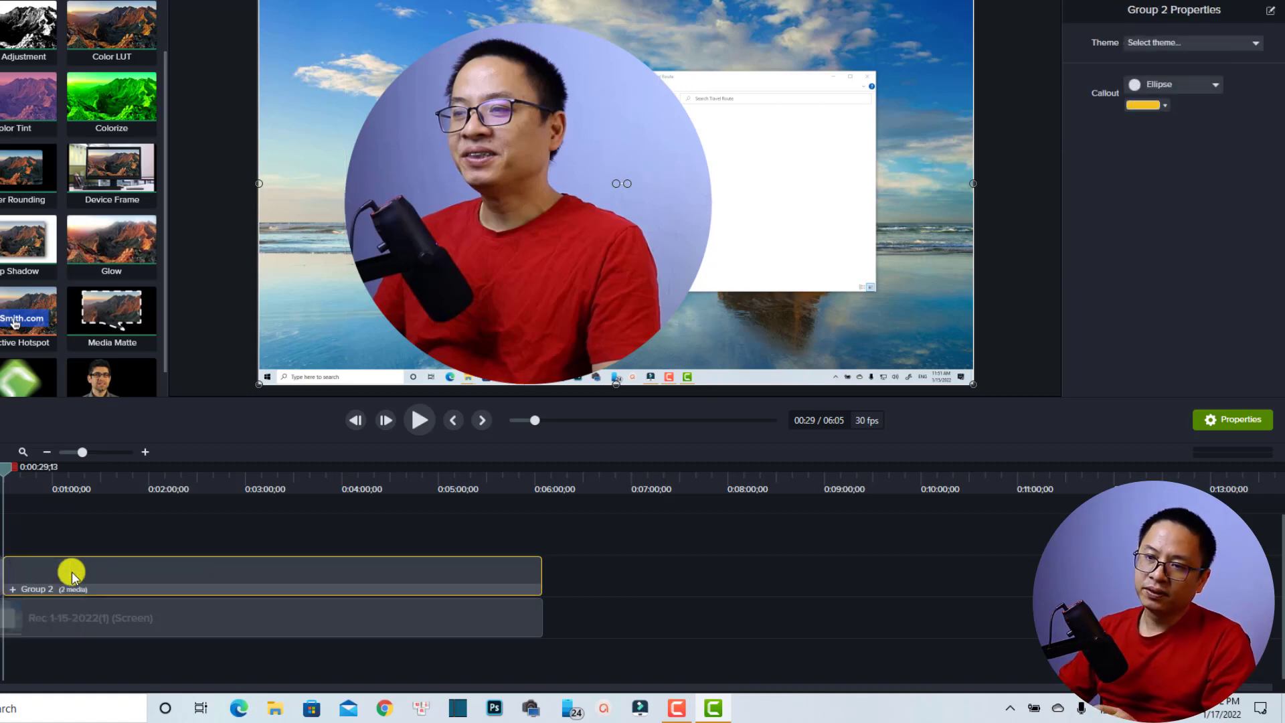
key(space)
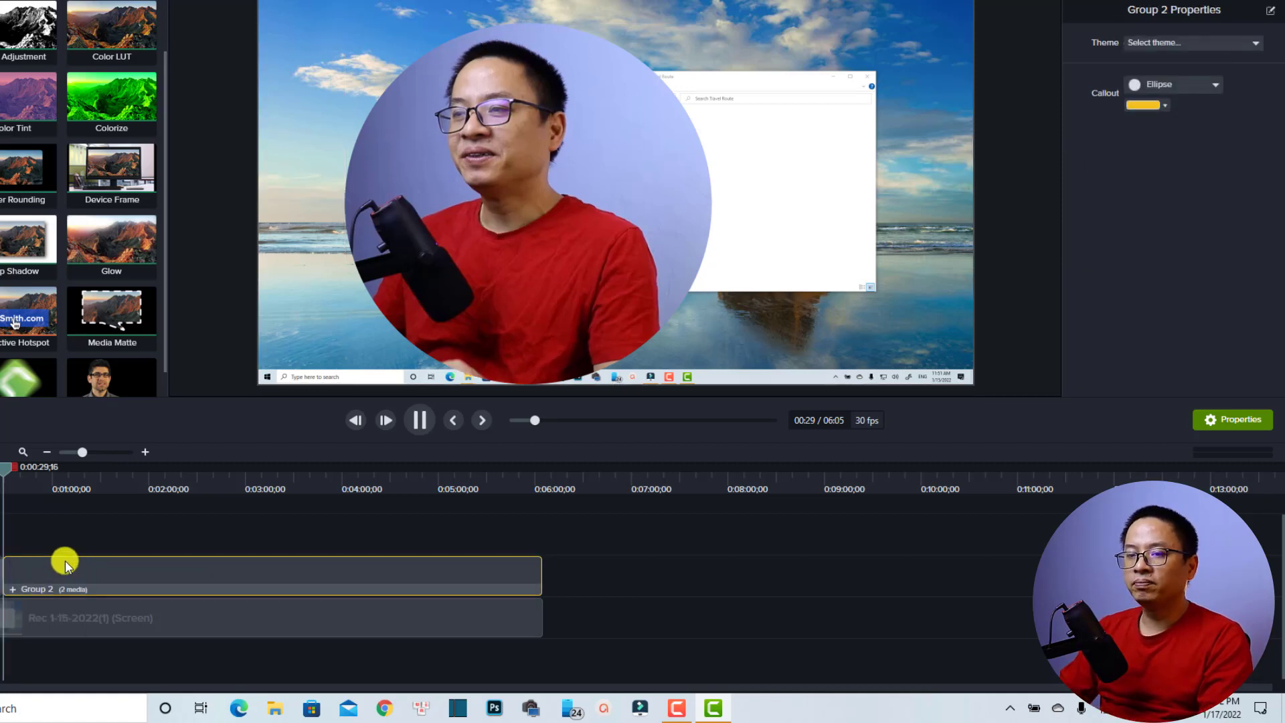
key(space)
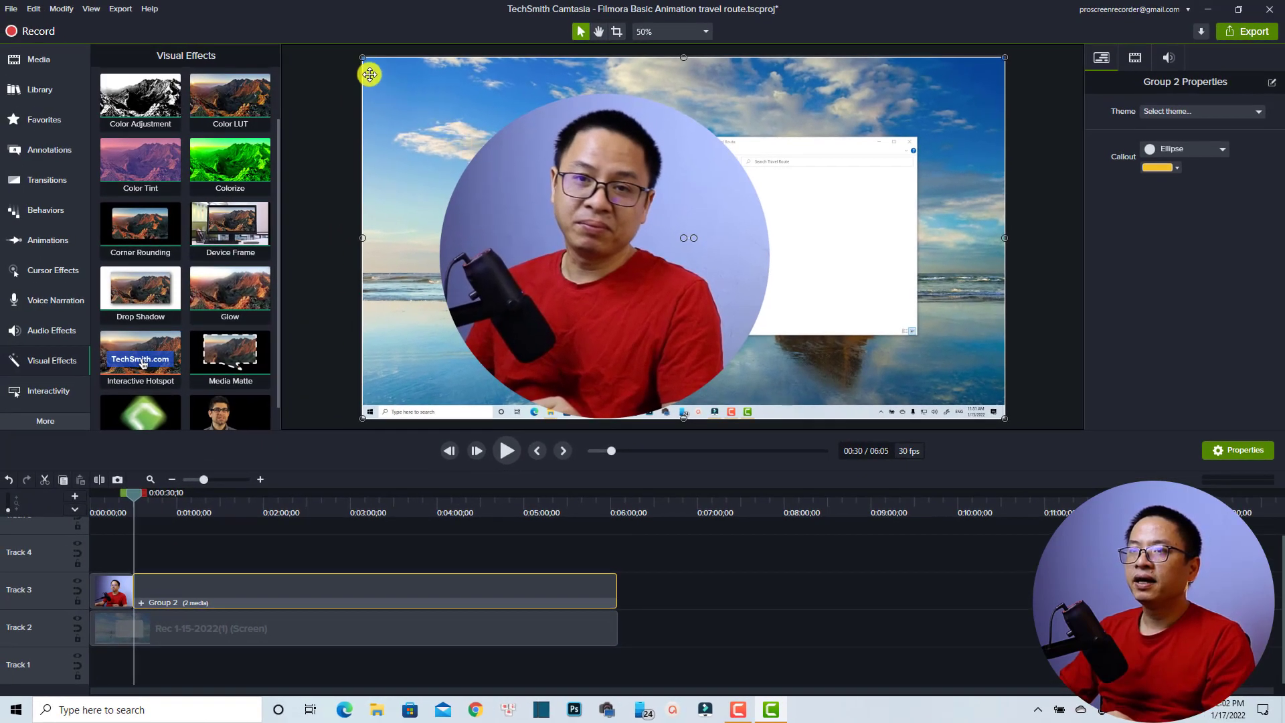
Step: Scale the grouped circular webcam down to about 619 by 348, place it in the video's lower-right corner and preview it
drag(365, 60, 830, 307)
drag(867, 363, 935, 362)
click(199, 542)
key(space)
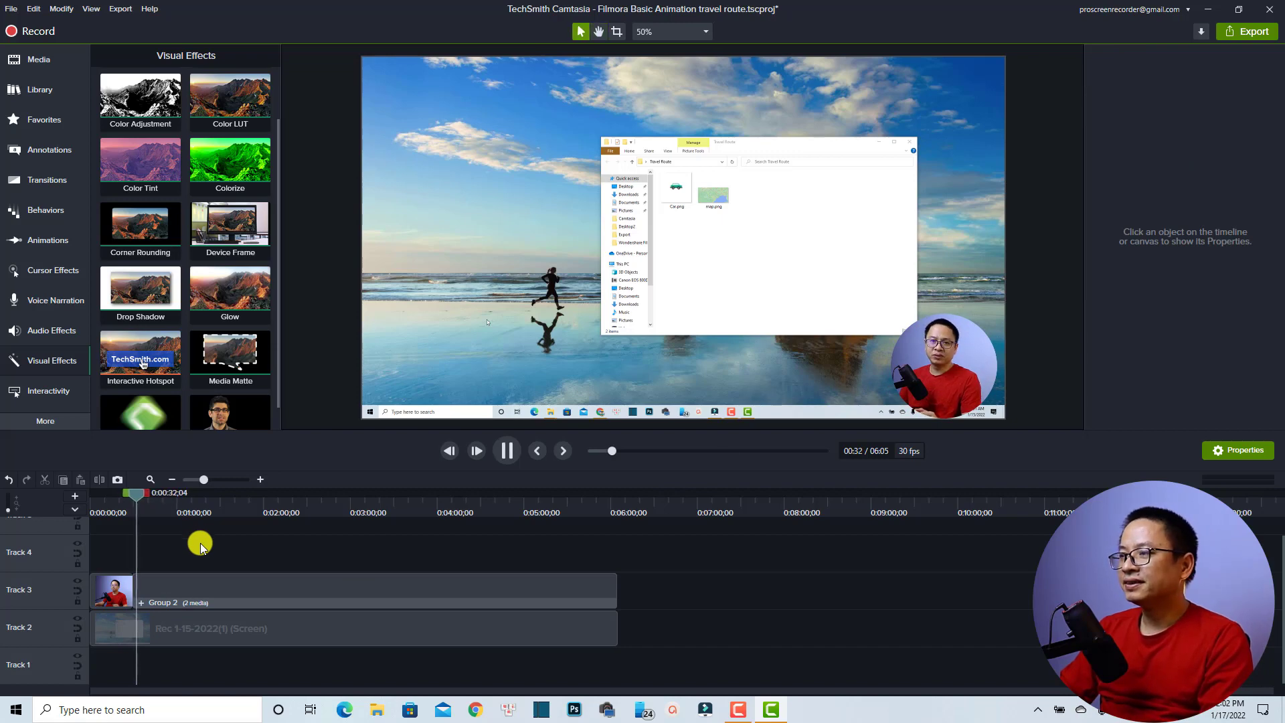
key(space)
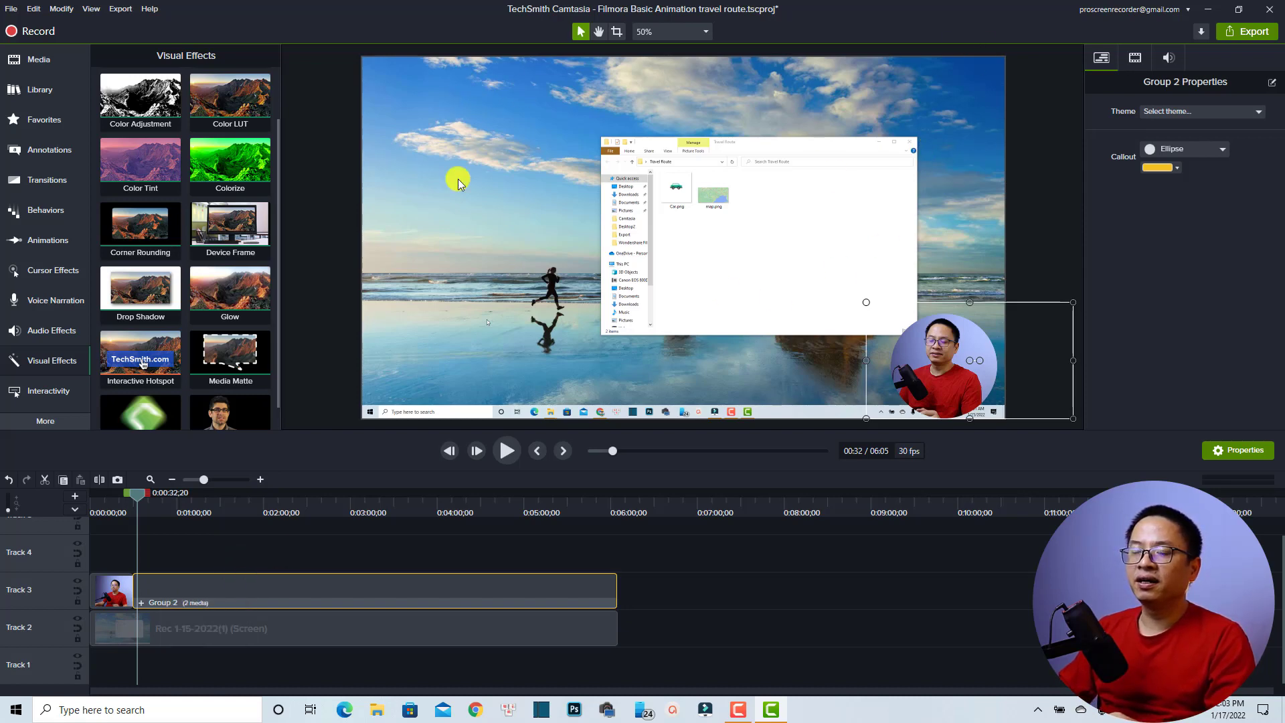
drag(918, 362, 915, 361)
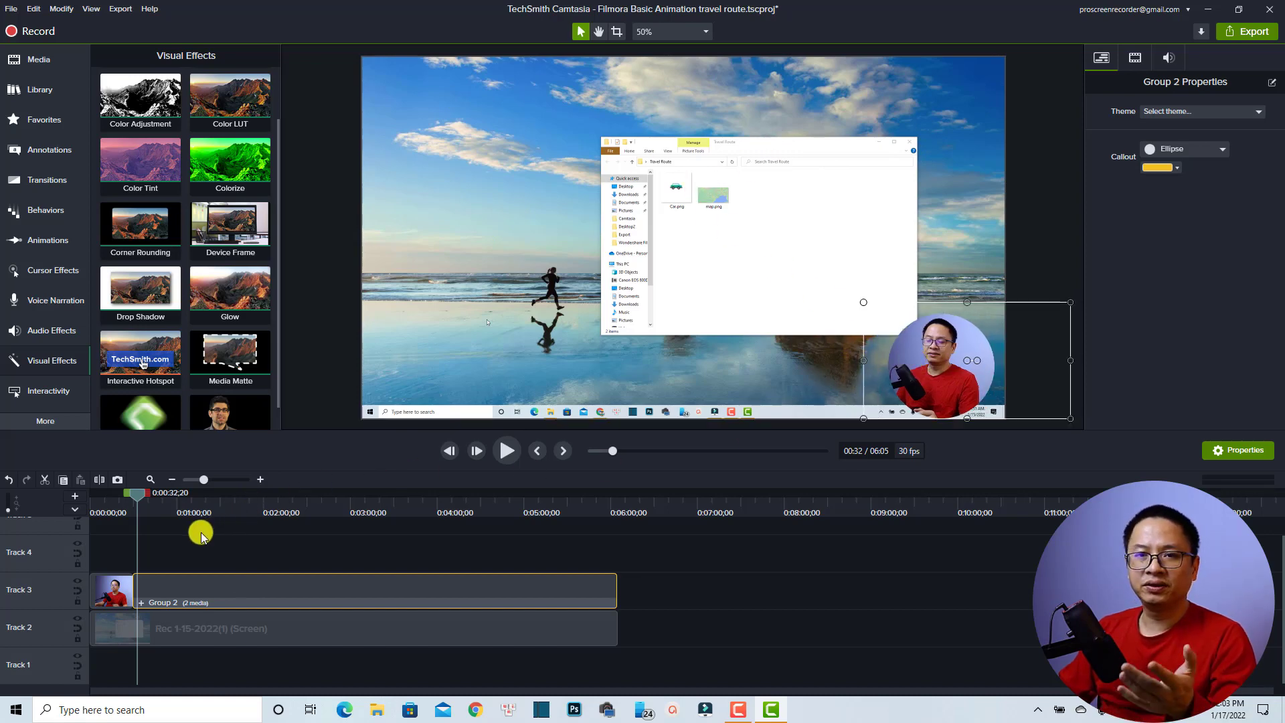
Step: Add a Custom animation to the camera group at about 0:53, move the circle to the video's lower-left corner and preview it
click(168, 514)
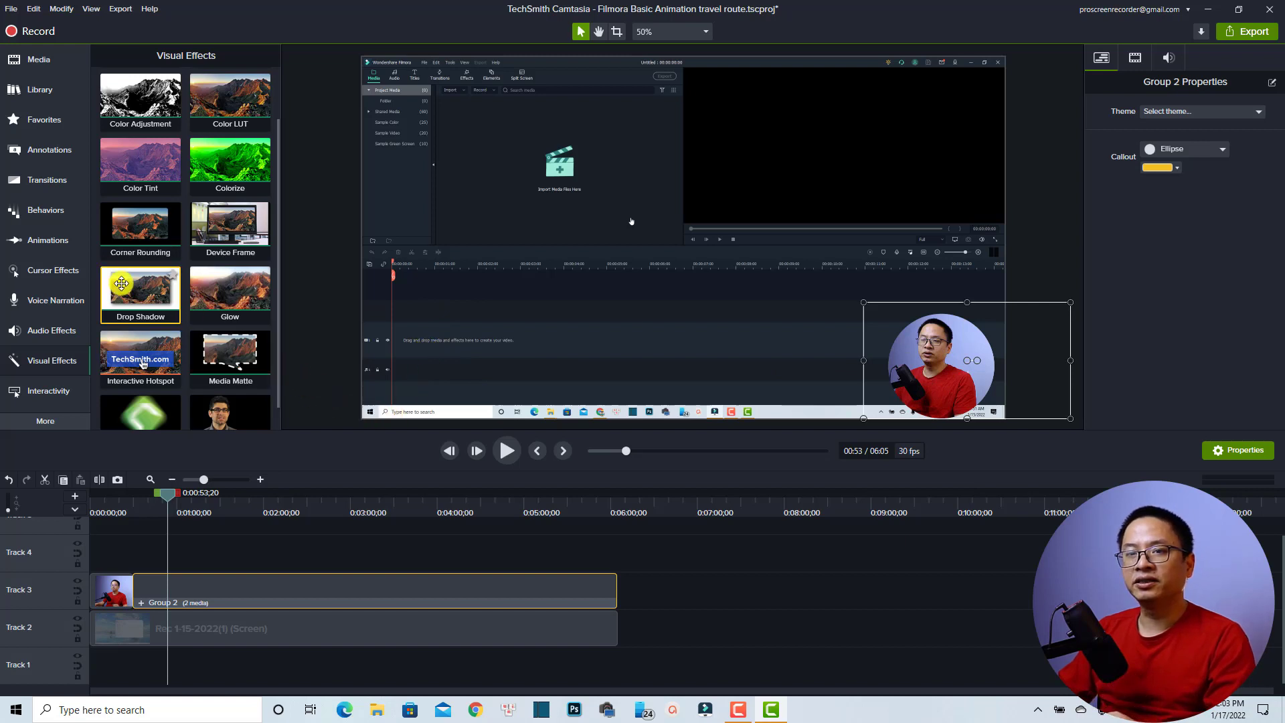
click(52, 244)
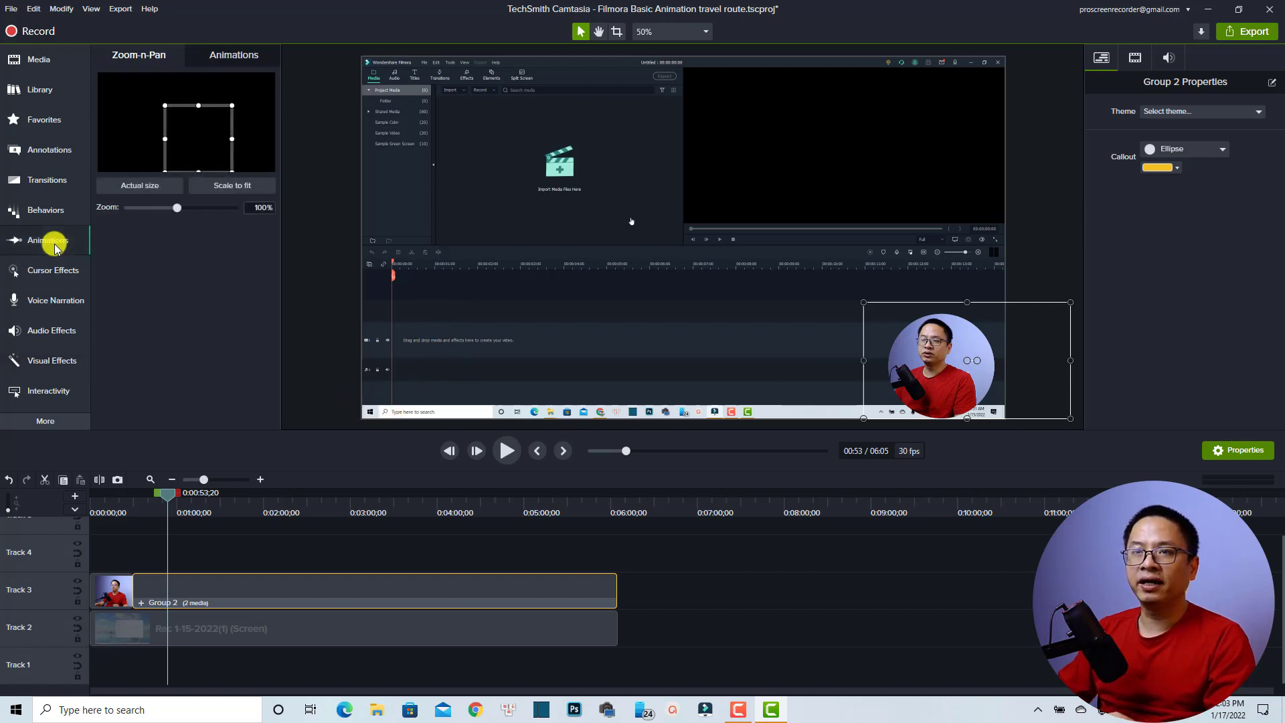
click(230, 58)
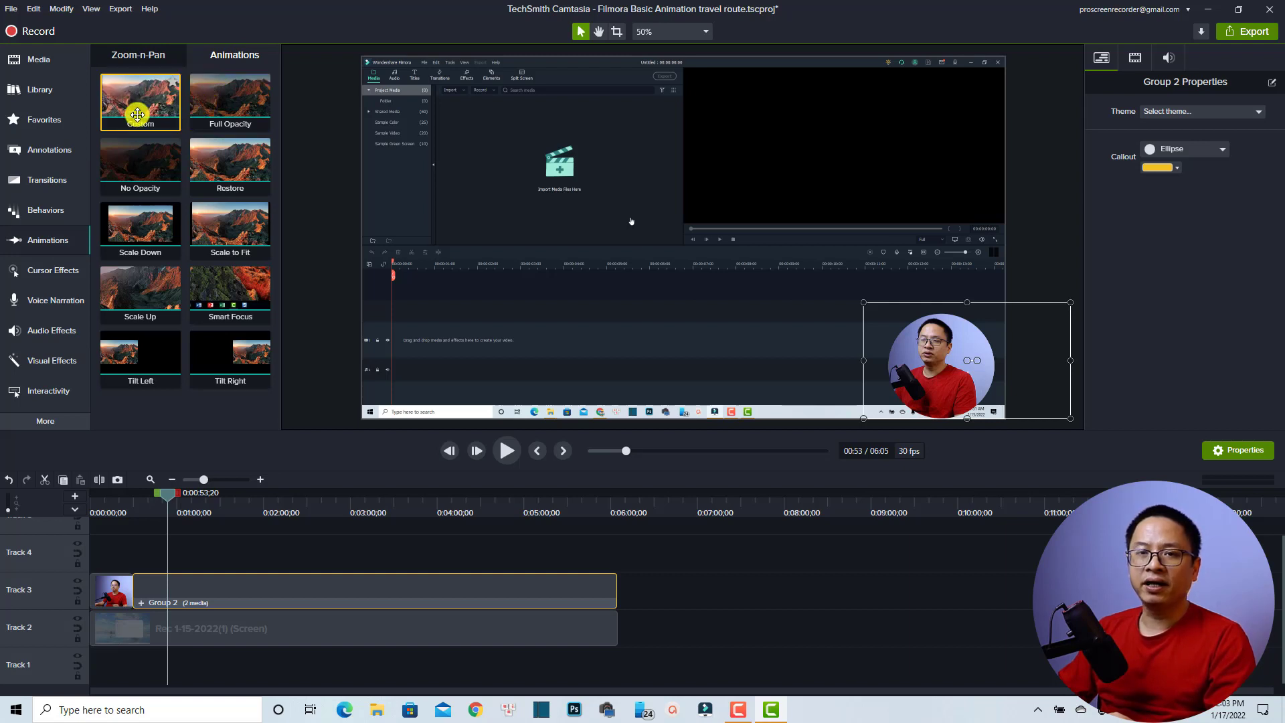
drag(136, 109, 173, 590)
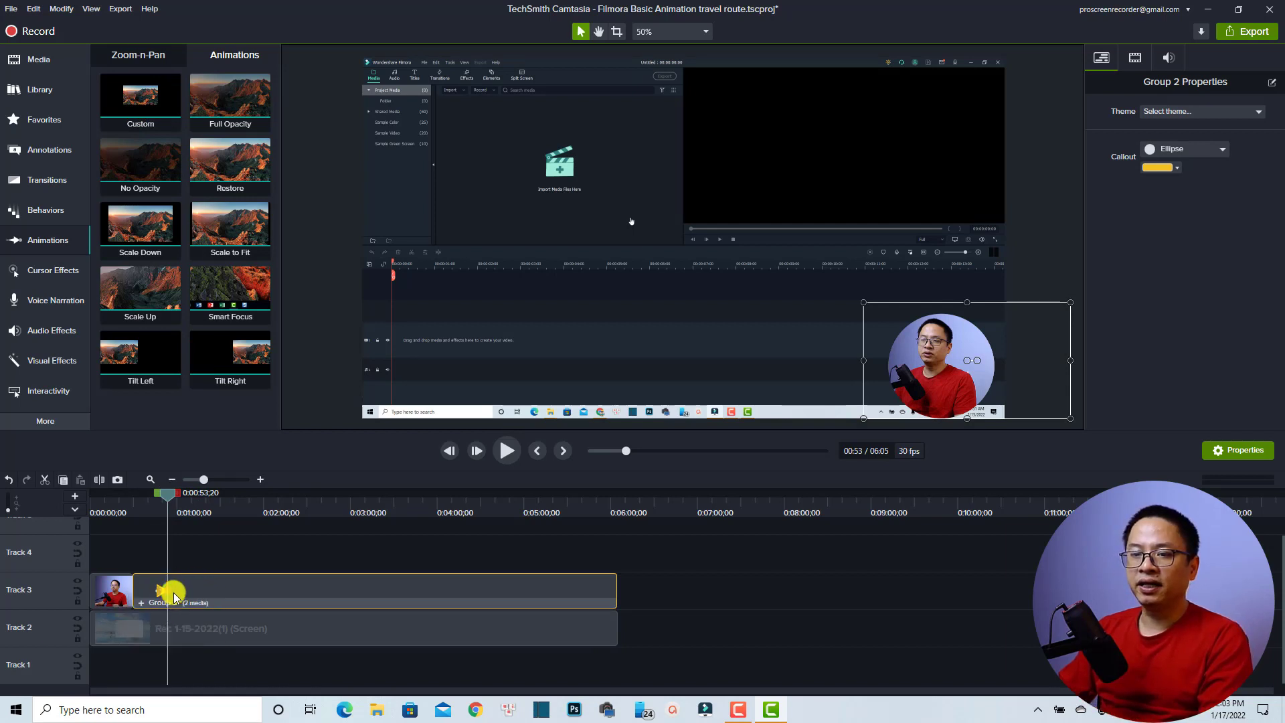
drag(927, 367, 437, 371)
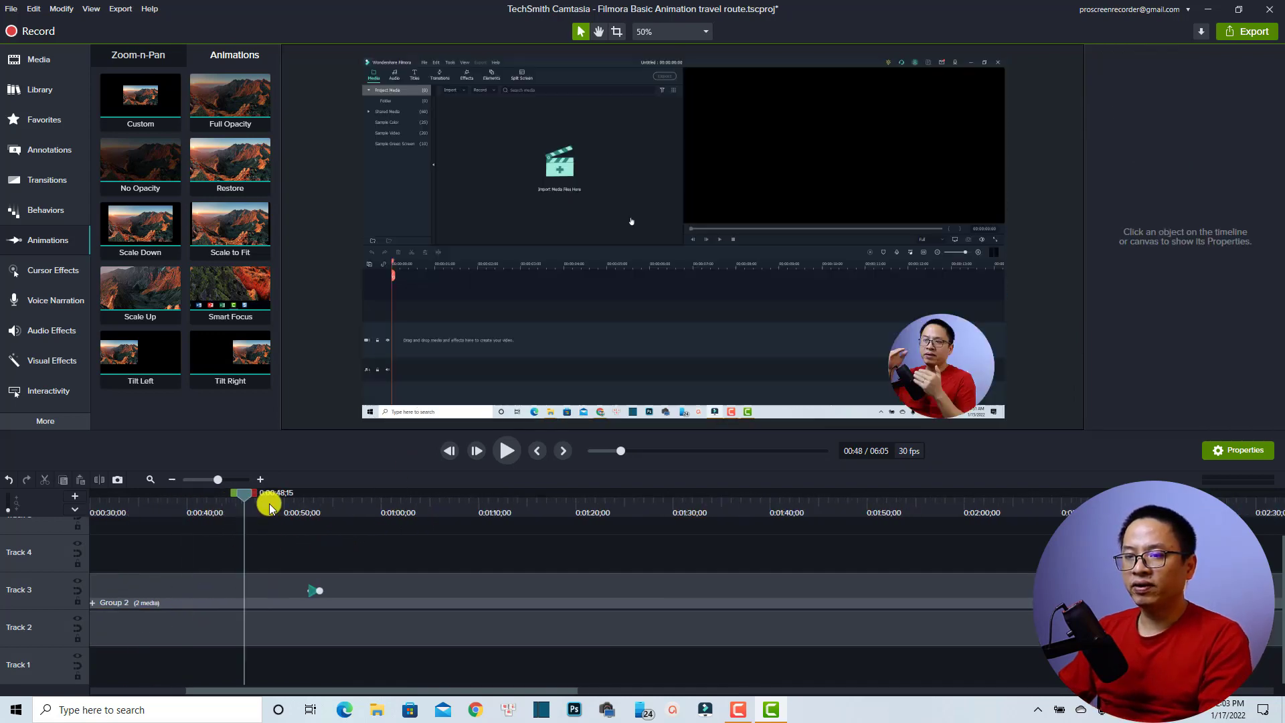
key(space)
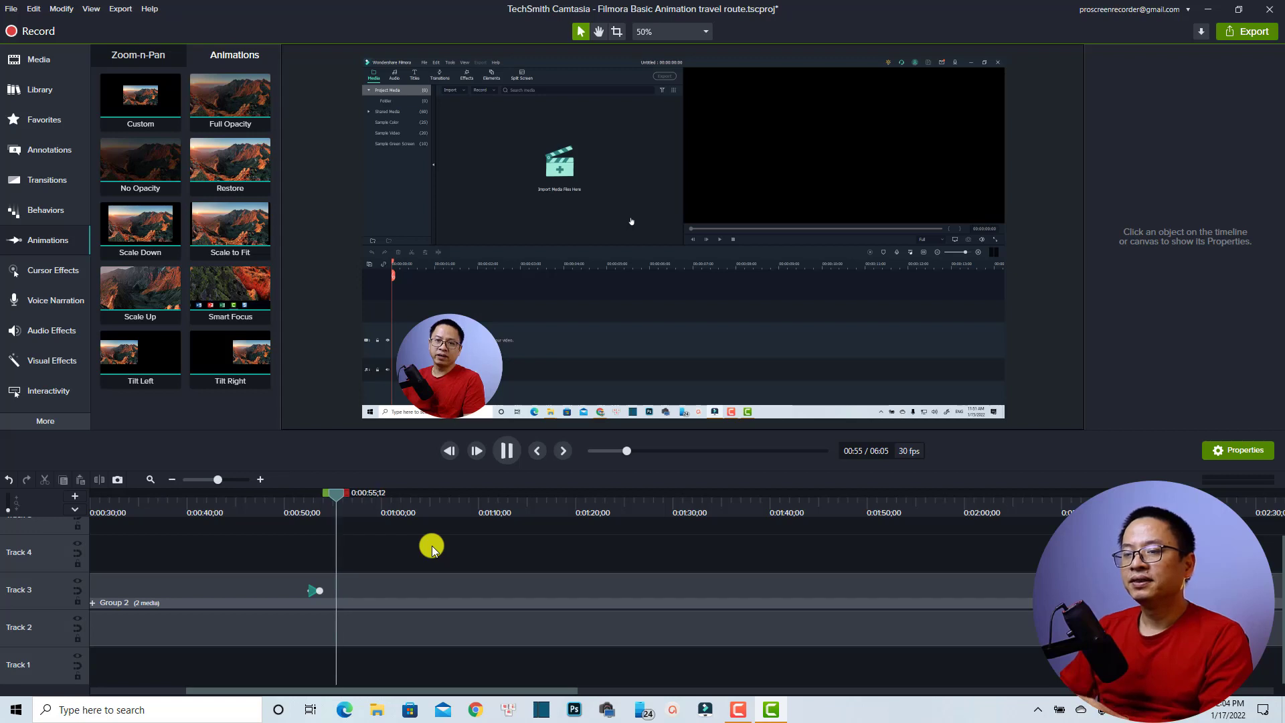
key(space)
Step: Add another custom animation to the camera group at about 0:55, returning the circle to the lower-right corner, and preview the movement
click(394, 589)
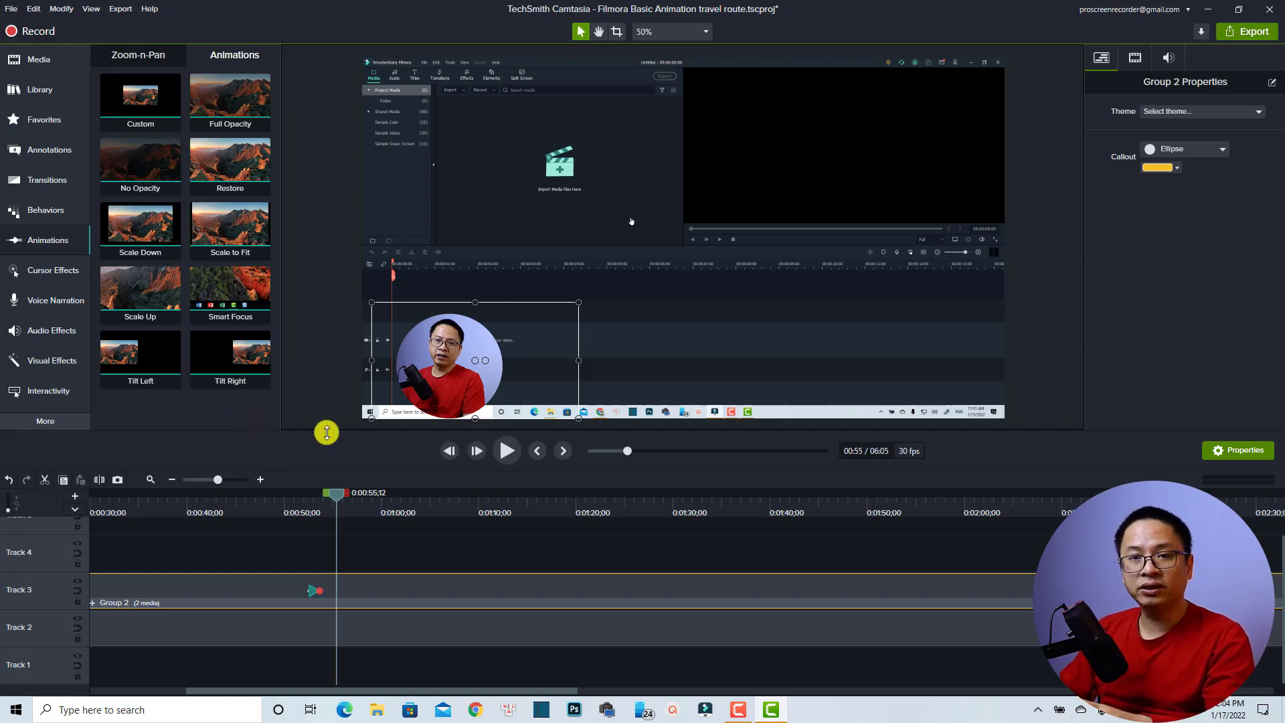
key(shift+a)
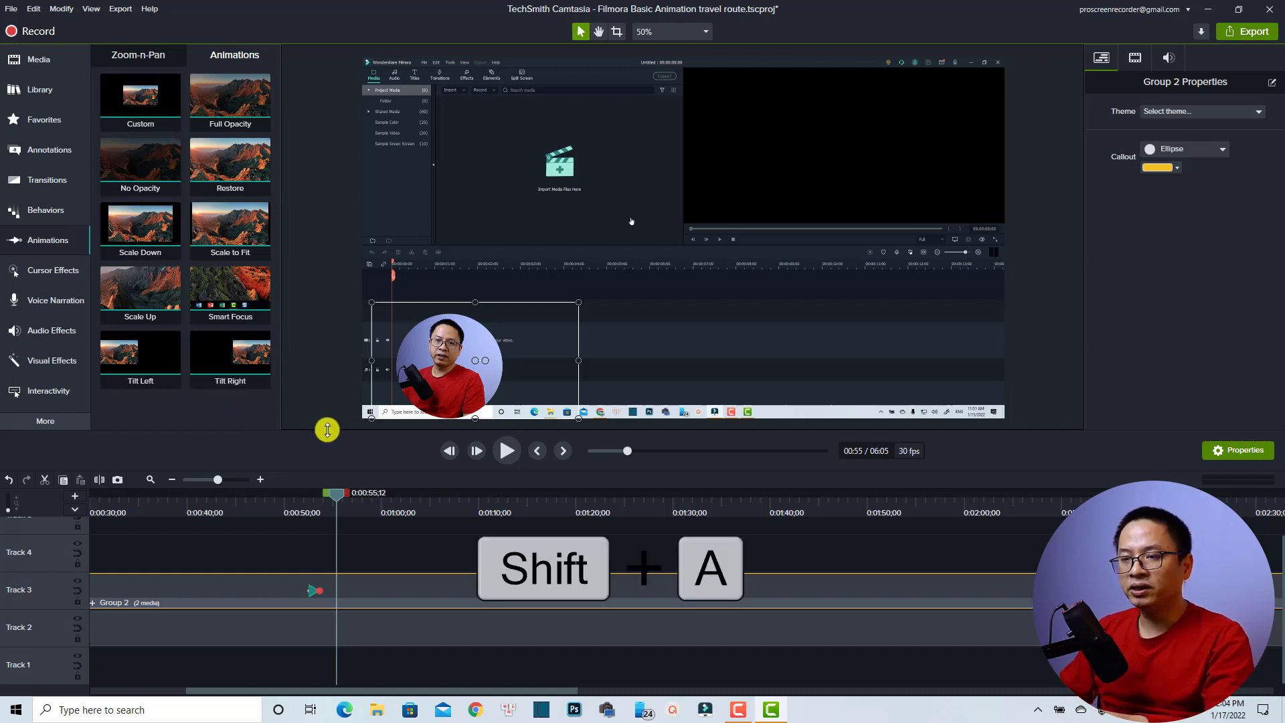
drag(432, 375, 914, 375)
click(308, 507)
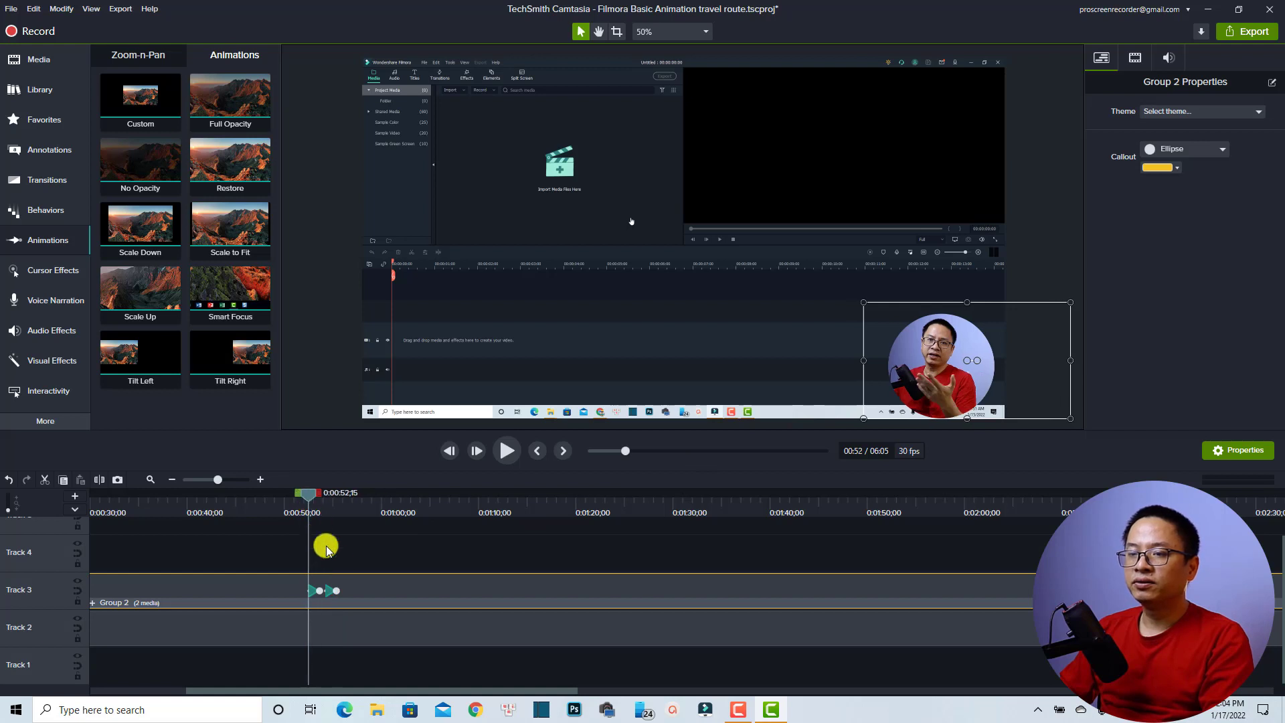
click(410, 544)
key(space)
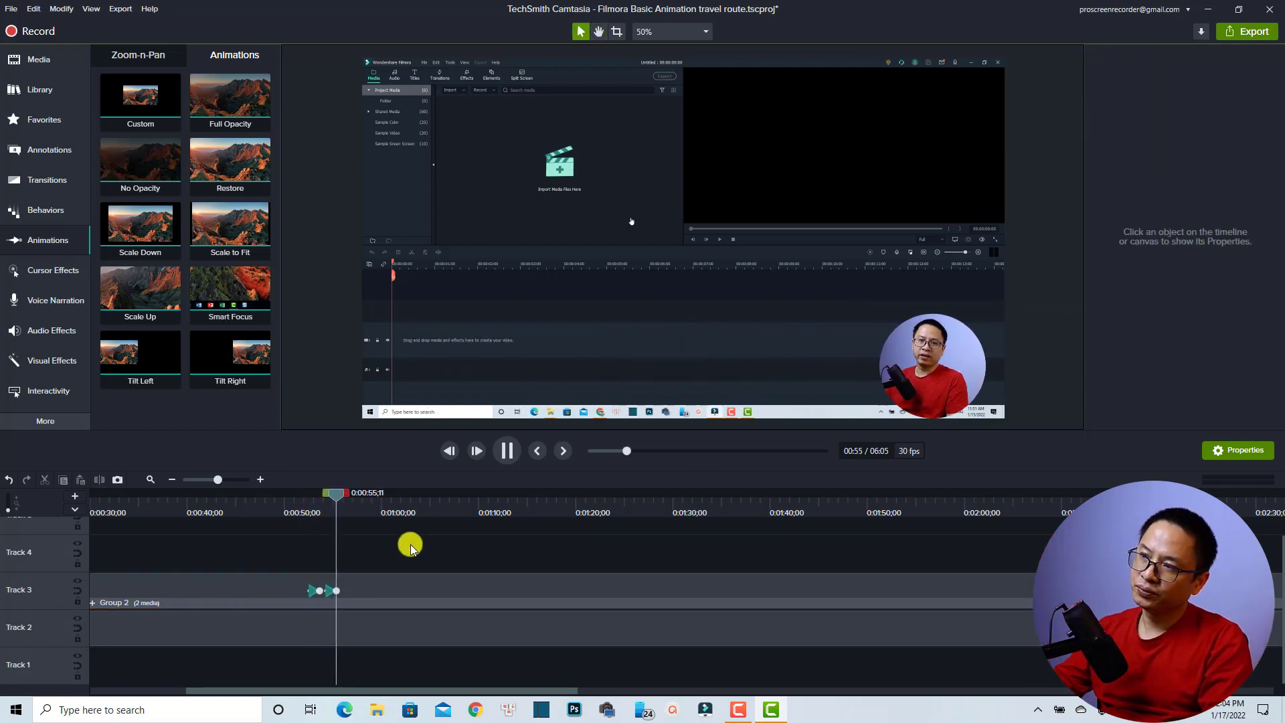
key(space)
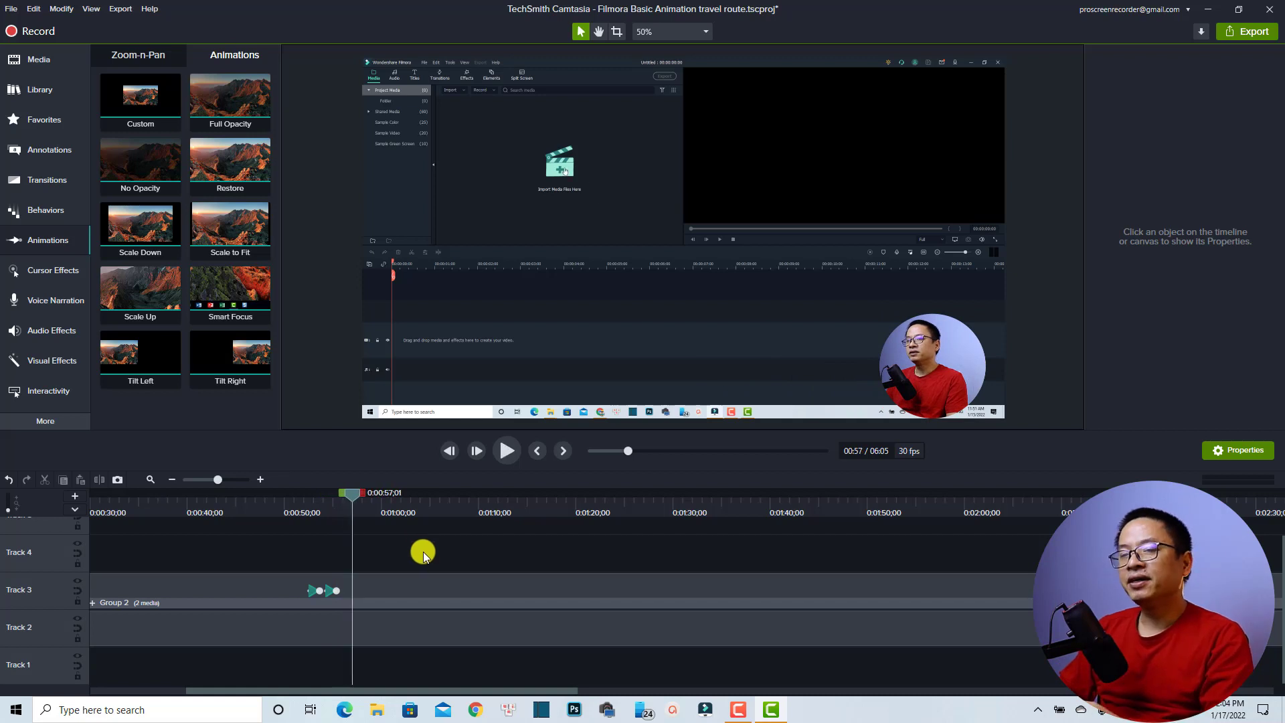
Step: Add a third animation to the camera group at about 0:57, set its opacity to 0% and preview the fade-out
click(413, 584)
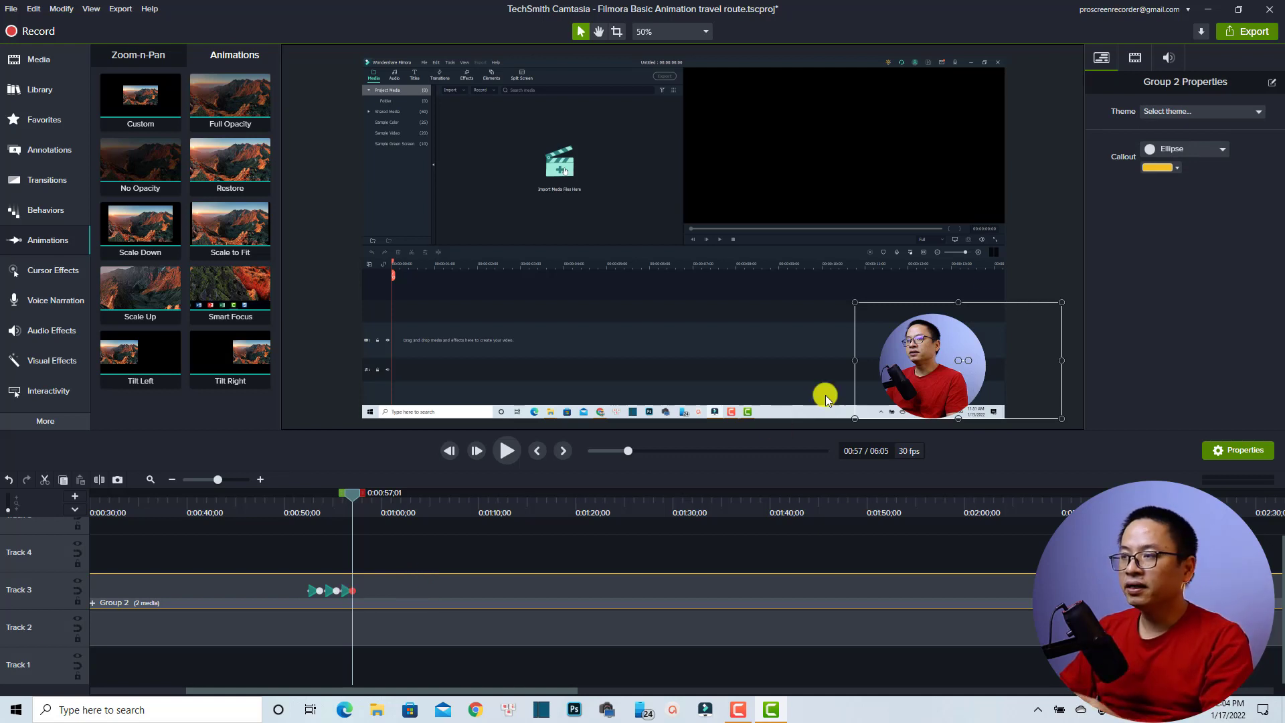
click(1135, 58)
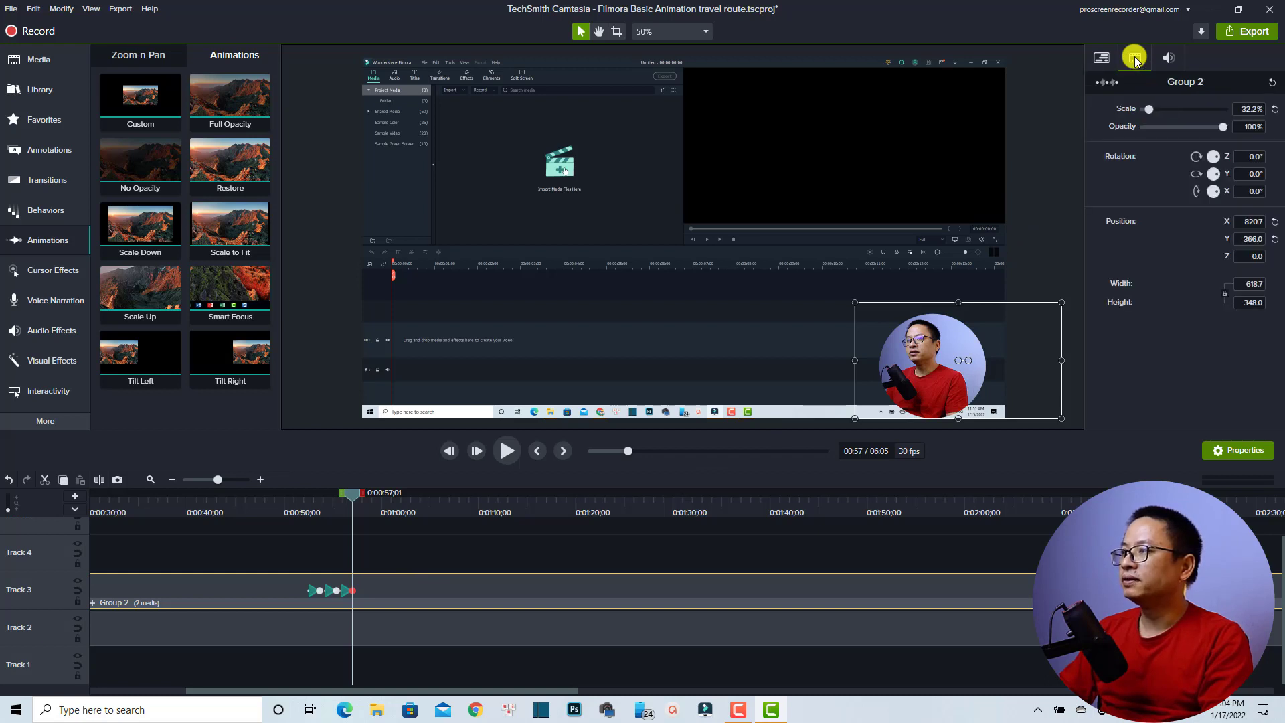
drag(1205, 131, 1142, 131)
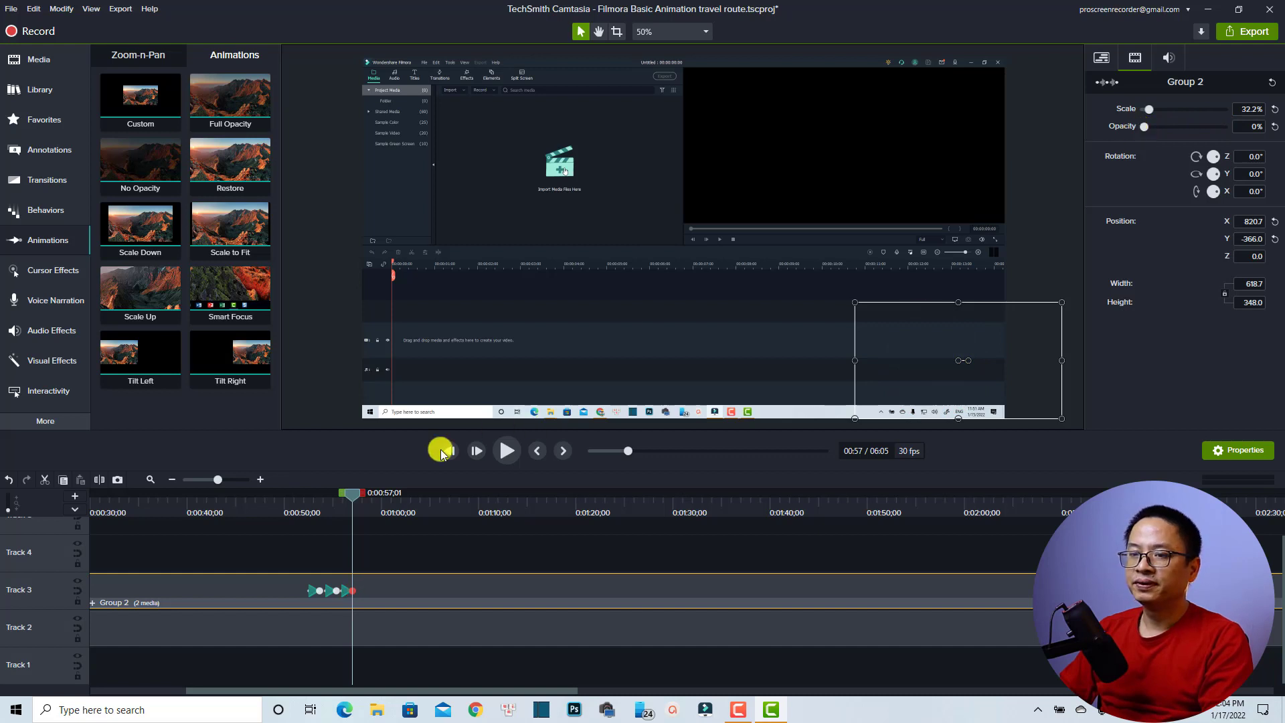
click(337, 510)
key(space)
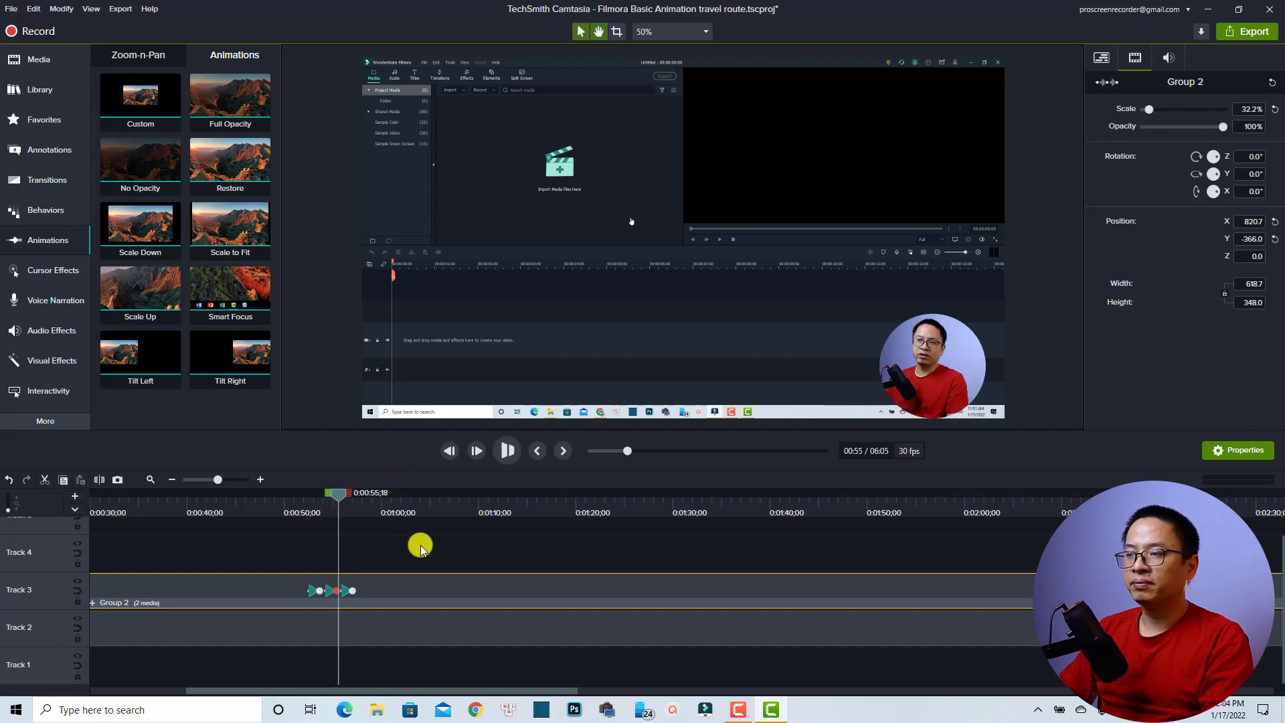
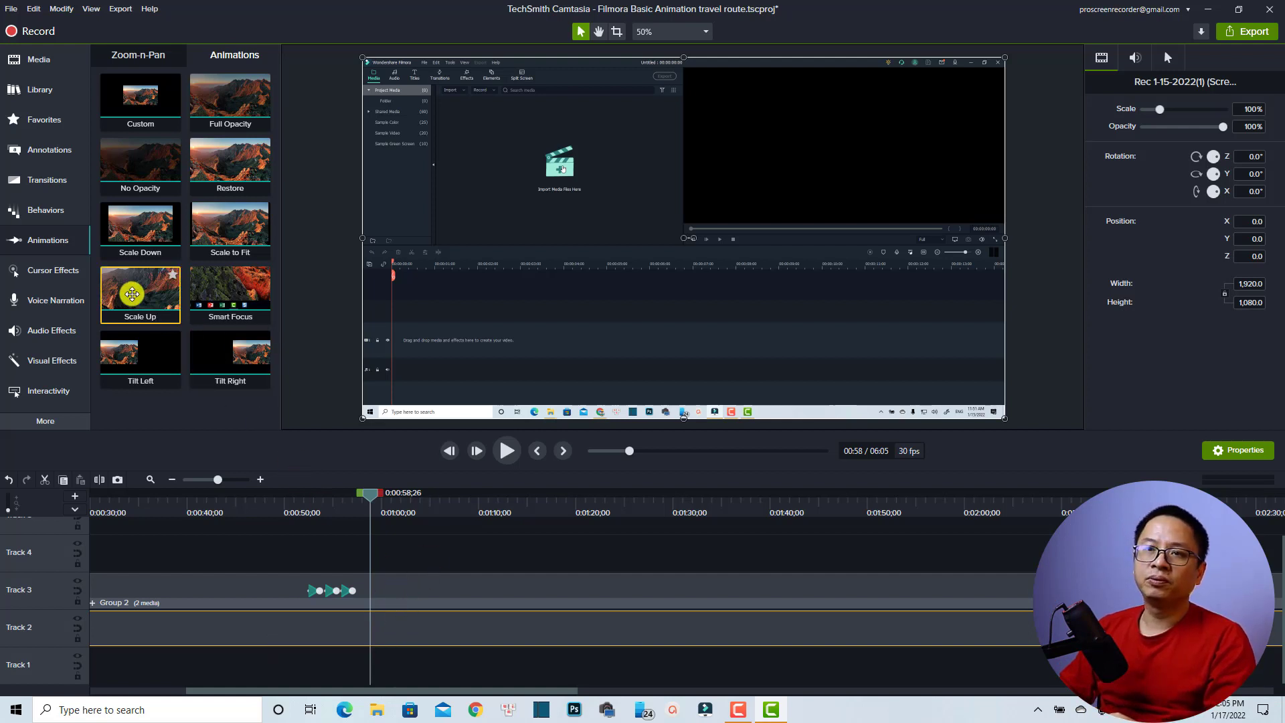
Step: Show the Zoom-n-Pan settings and set the opacity of the camera group's third animation to 100%
click(127, 57)
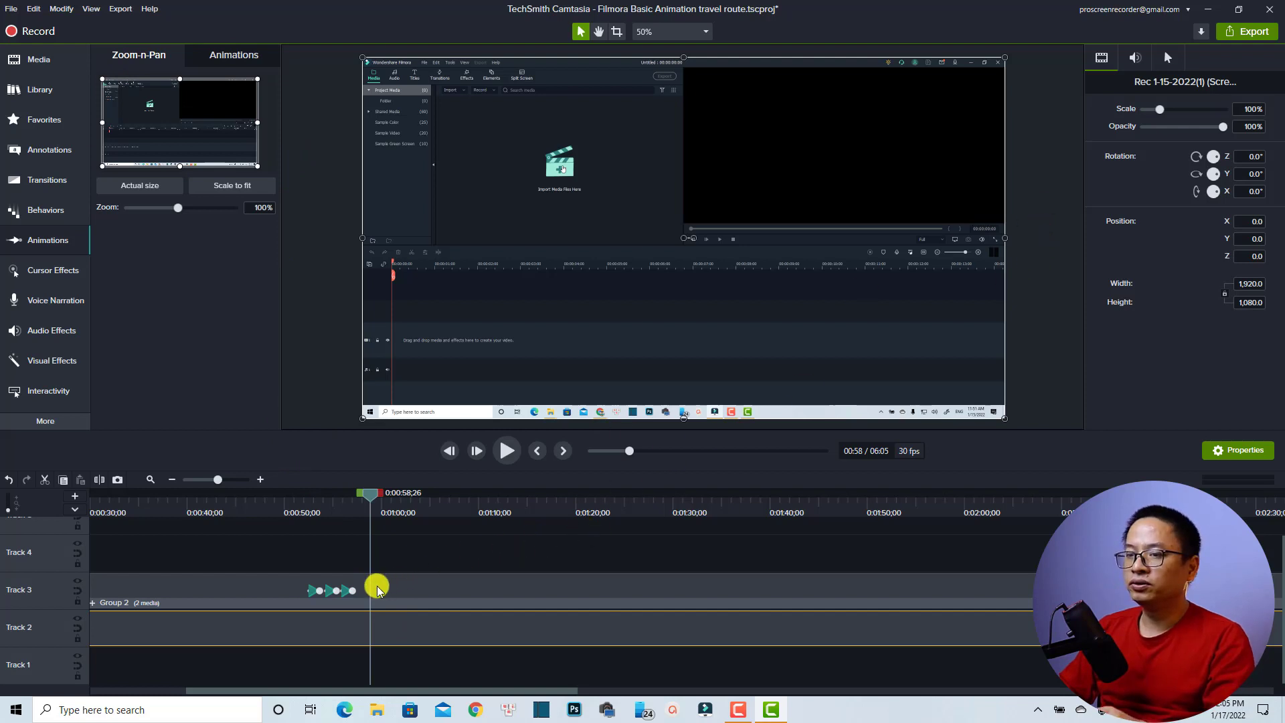
click(352, 589)
click(352, 589)
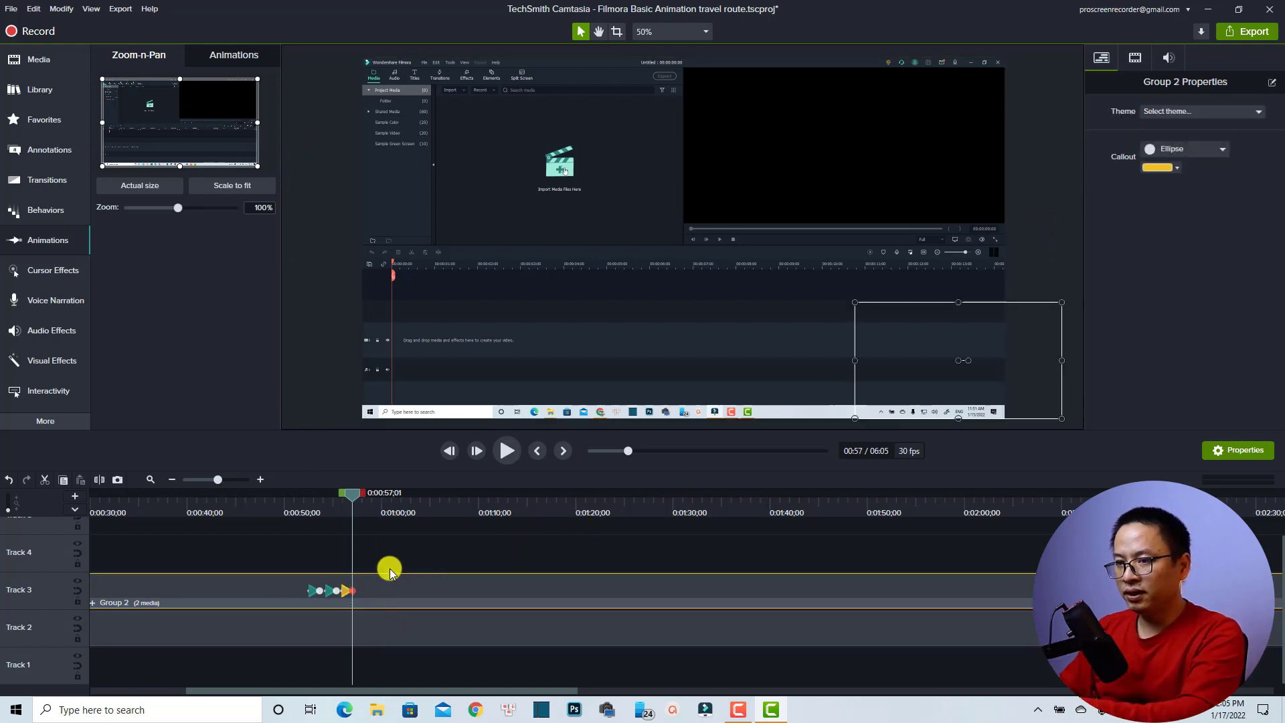
click(1139, 62)
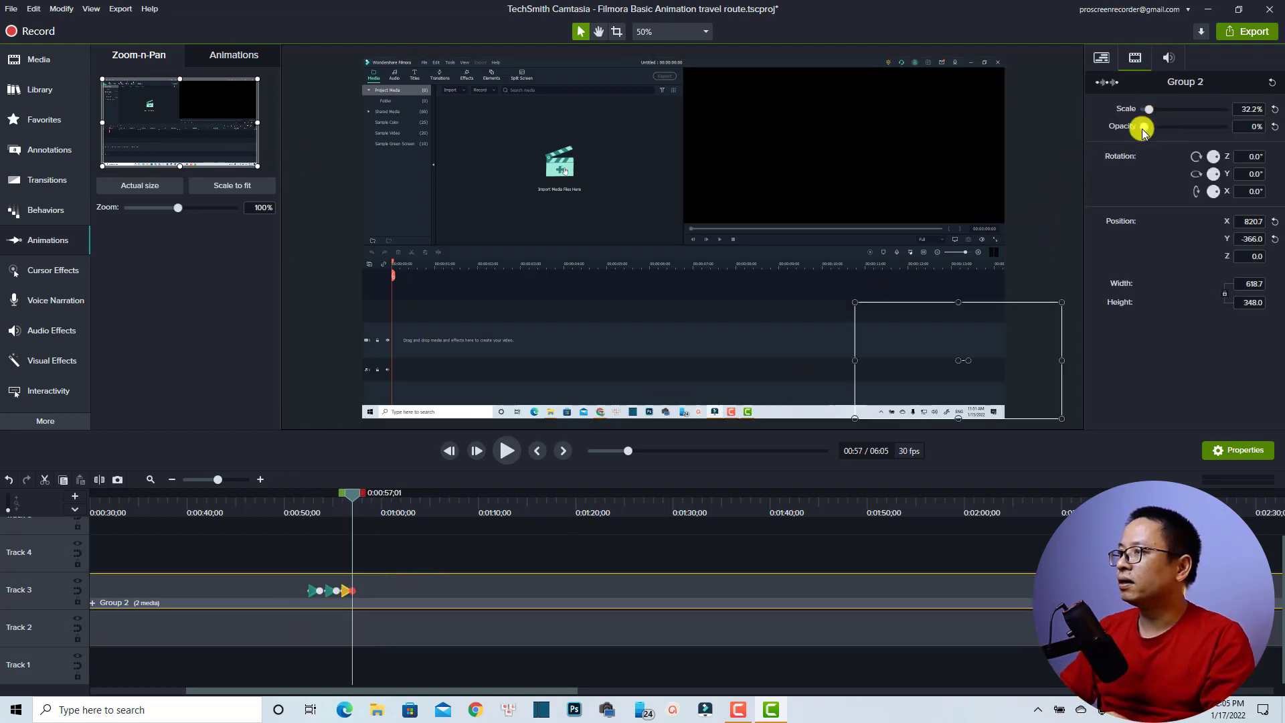
drag(1144, 129, 1254, 127)
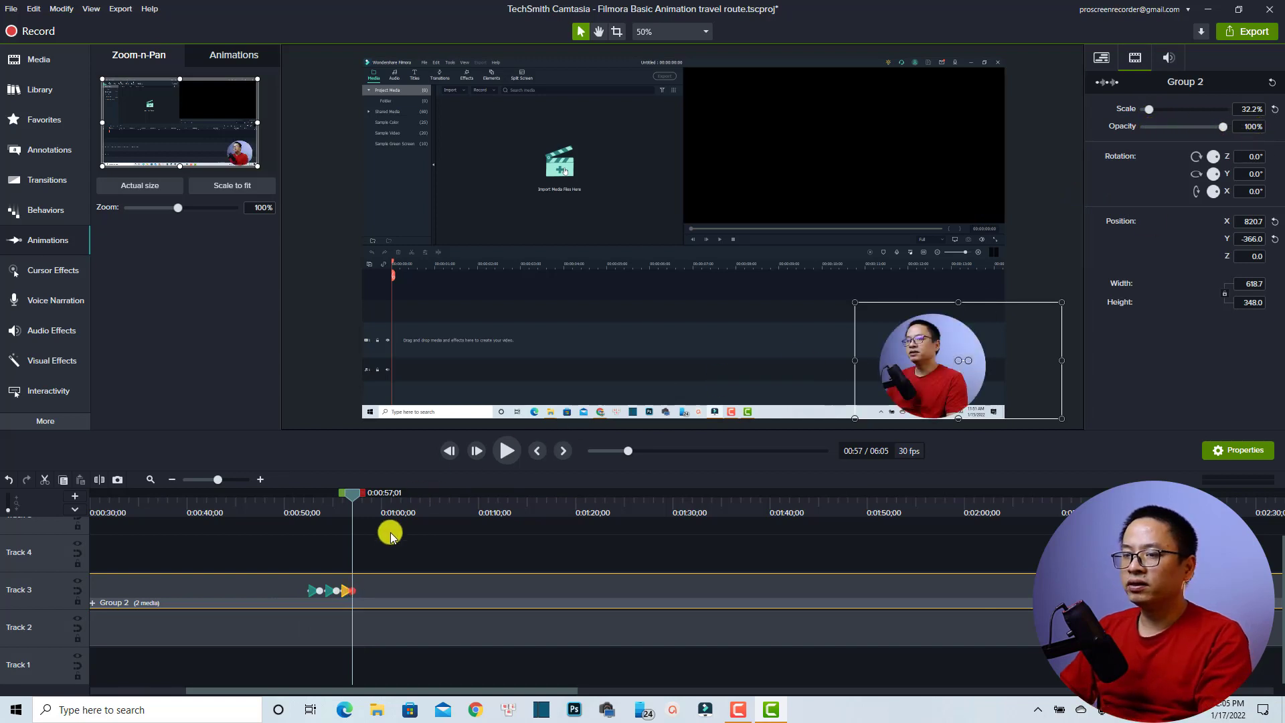
Step: Zoom the view to 138% on the recording's upper-left area at about 1:03 using Zoom-n-Pan, and preview both tracks' animations
click(415, 514)
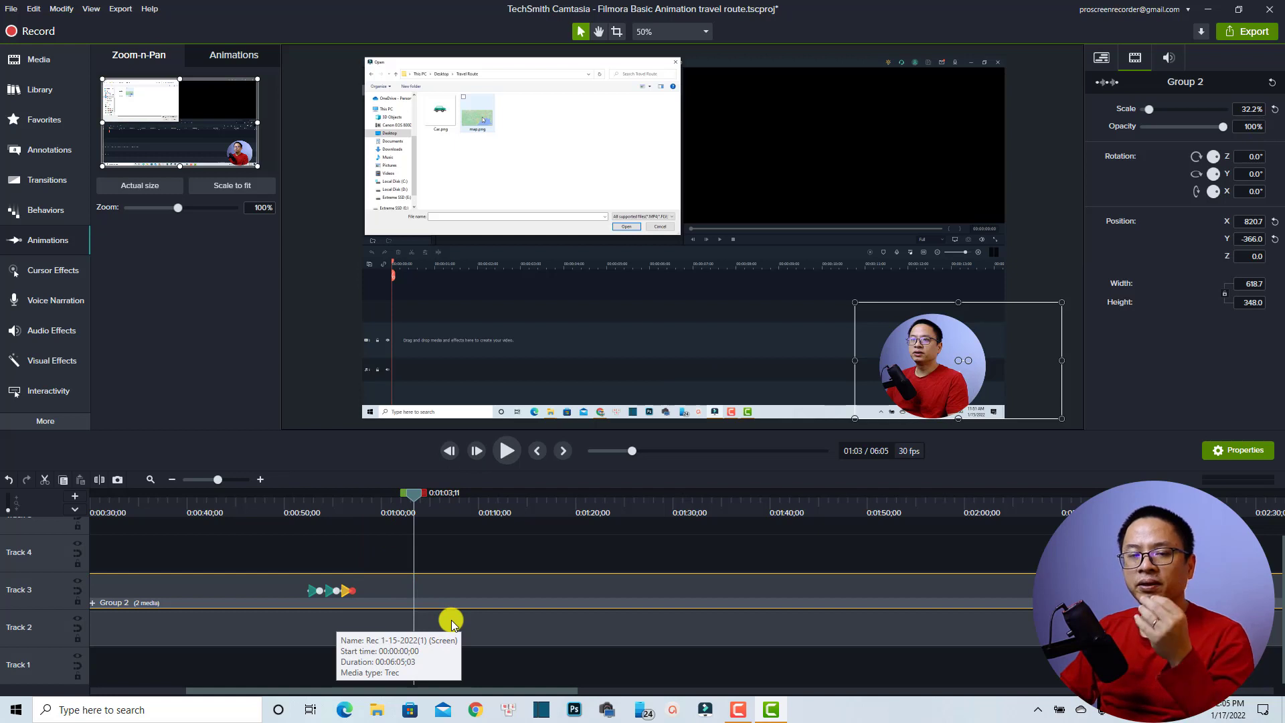
drag(257, 163, 209, 140)
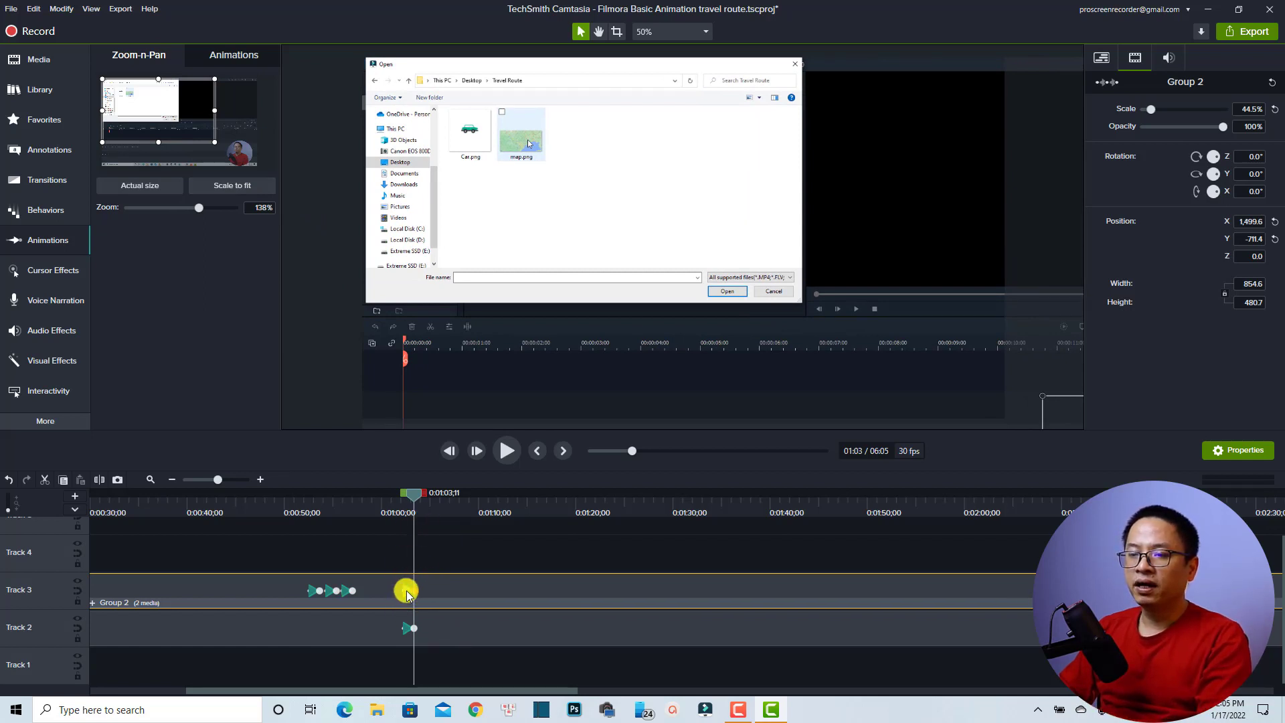
click(407, 633)
click(409, 628)
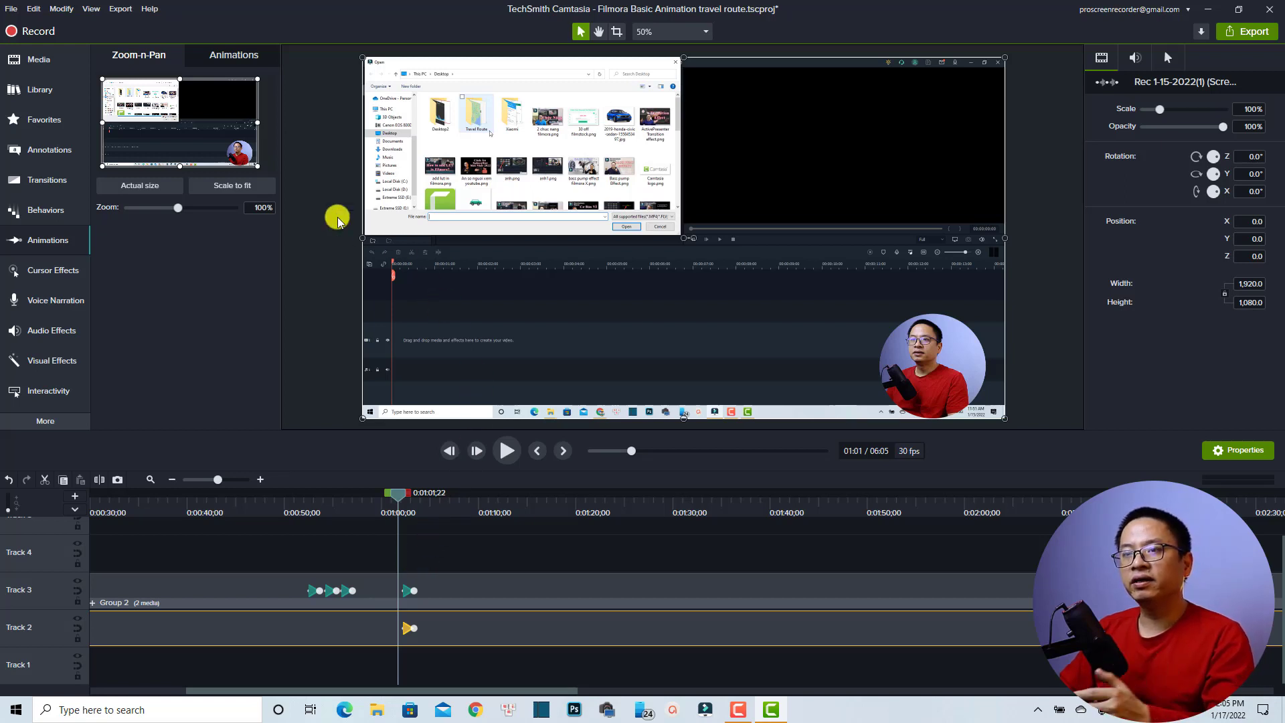
click(410, 592)
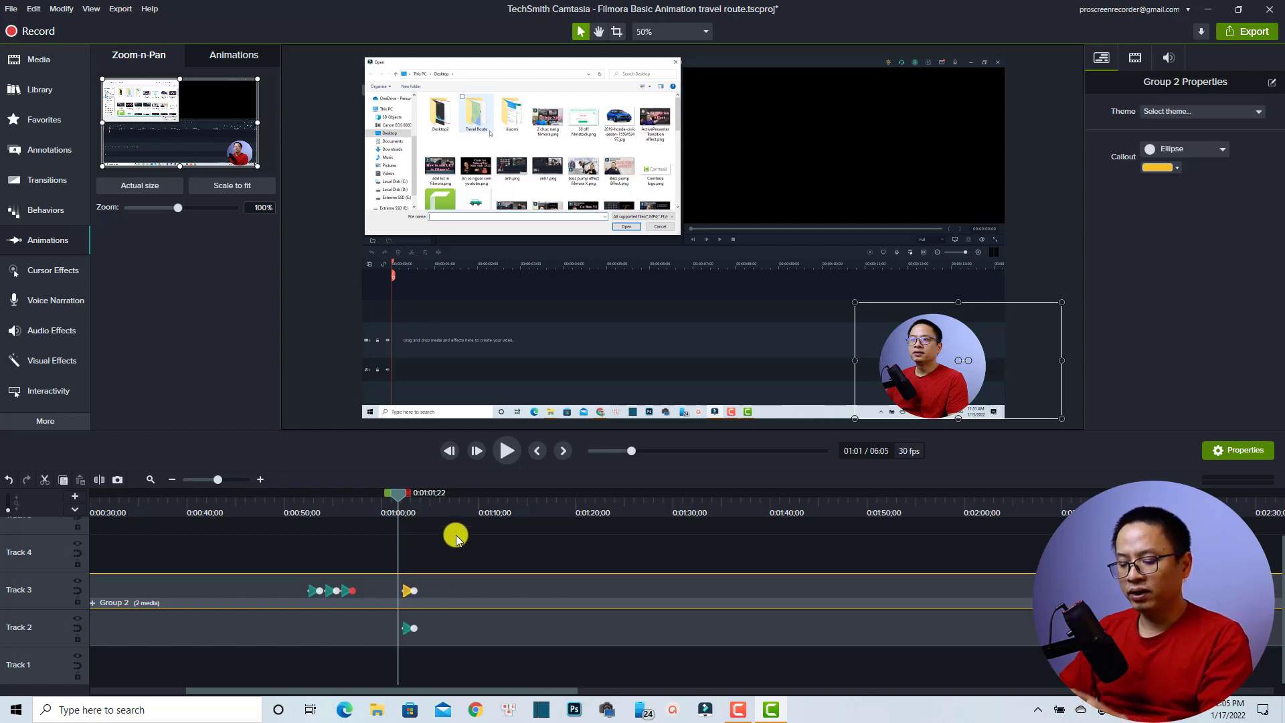
key(space)
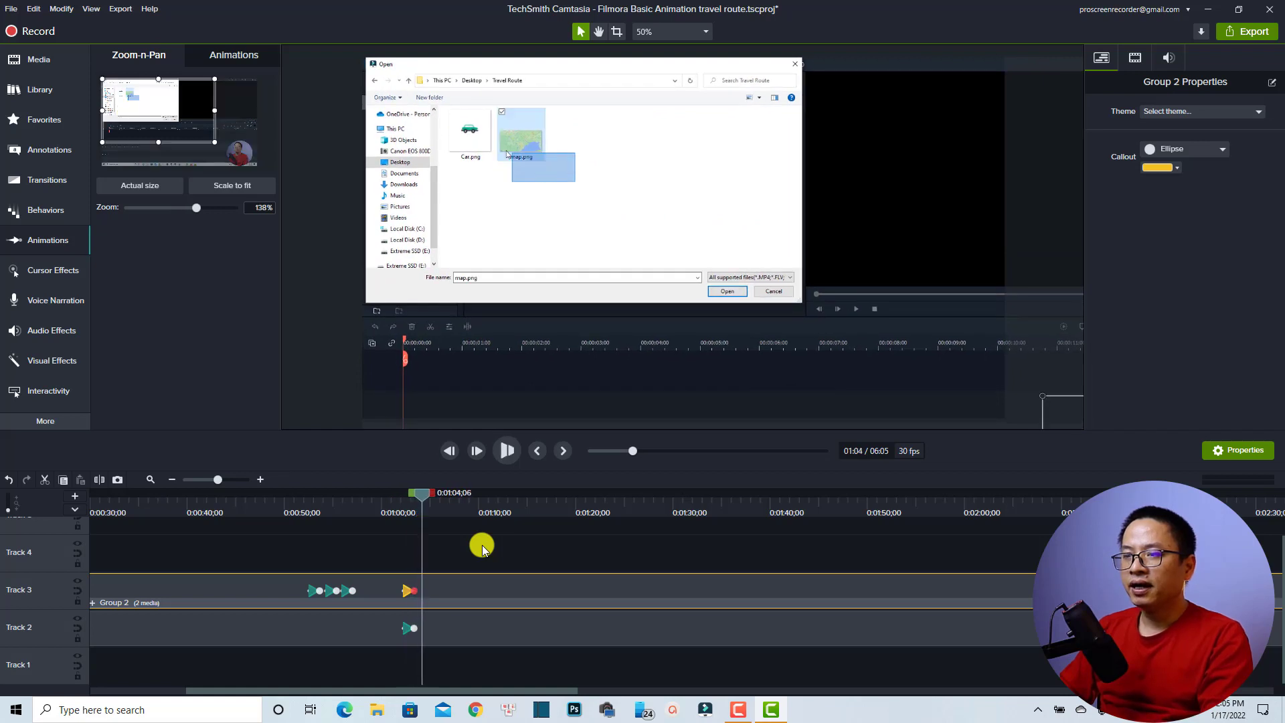
key(space)
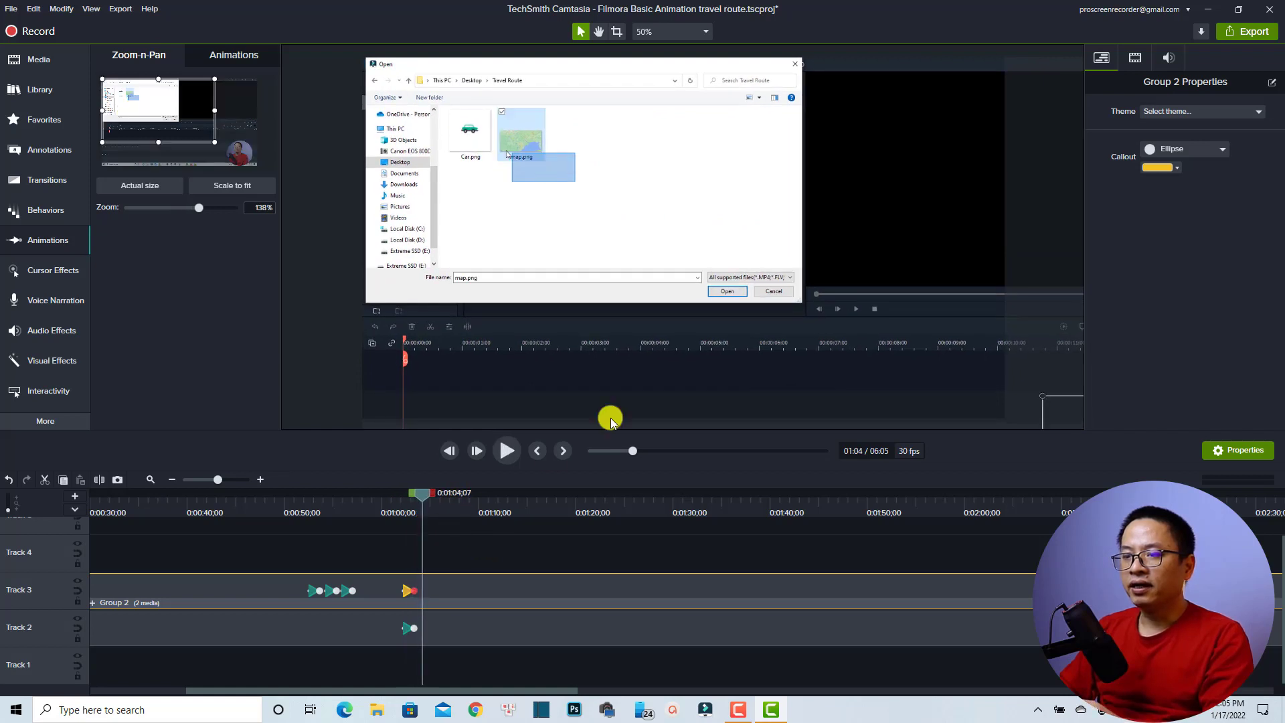
Step: Delete the zoom animation from the camera group on Track 3, keeping the one on Track 2, and preview the zoom
click(406, 589)
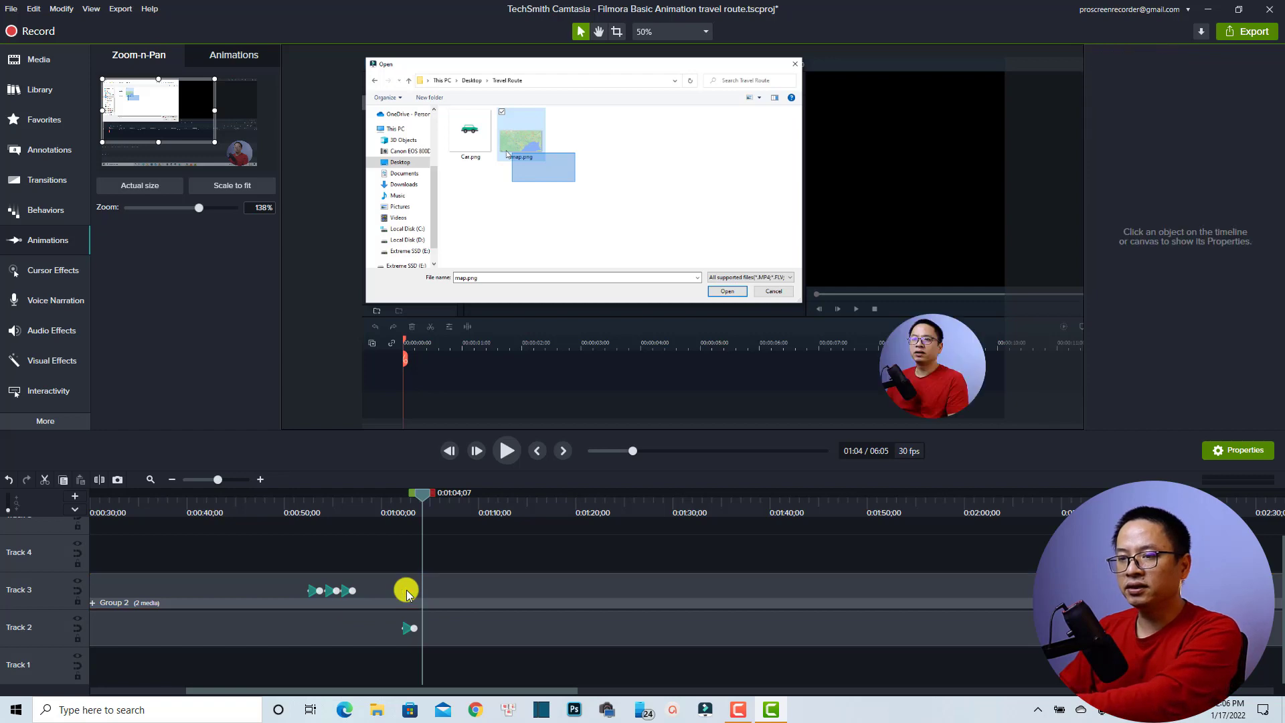
click(396, 502)
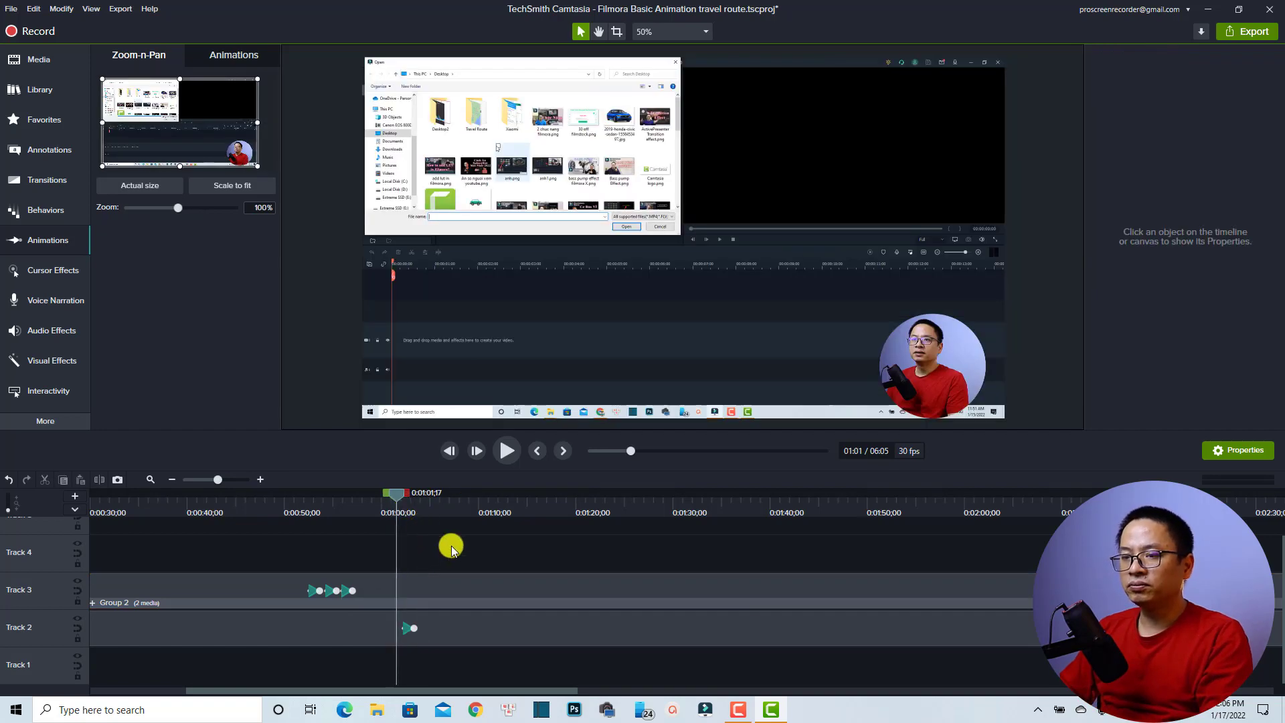
key(space)
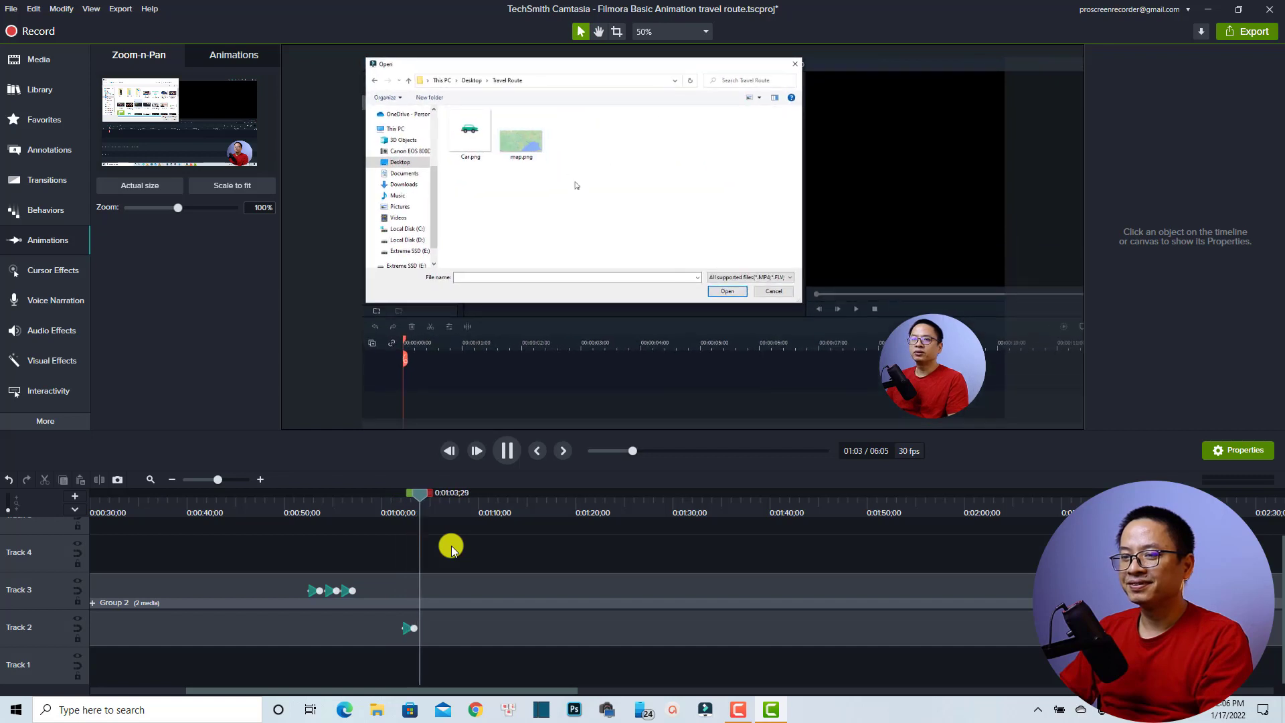
key(space)
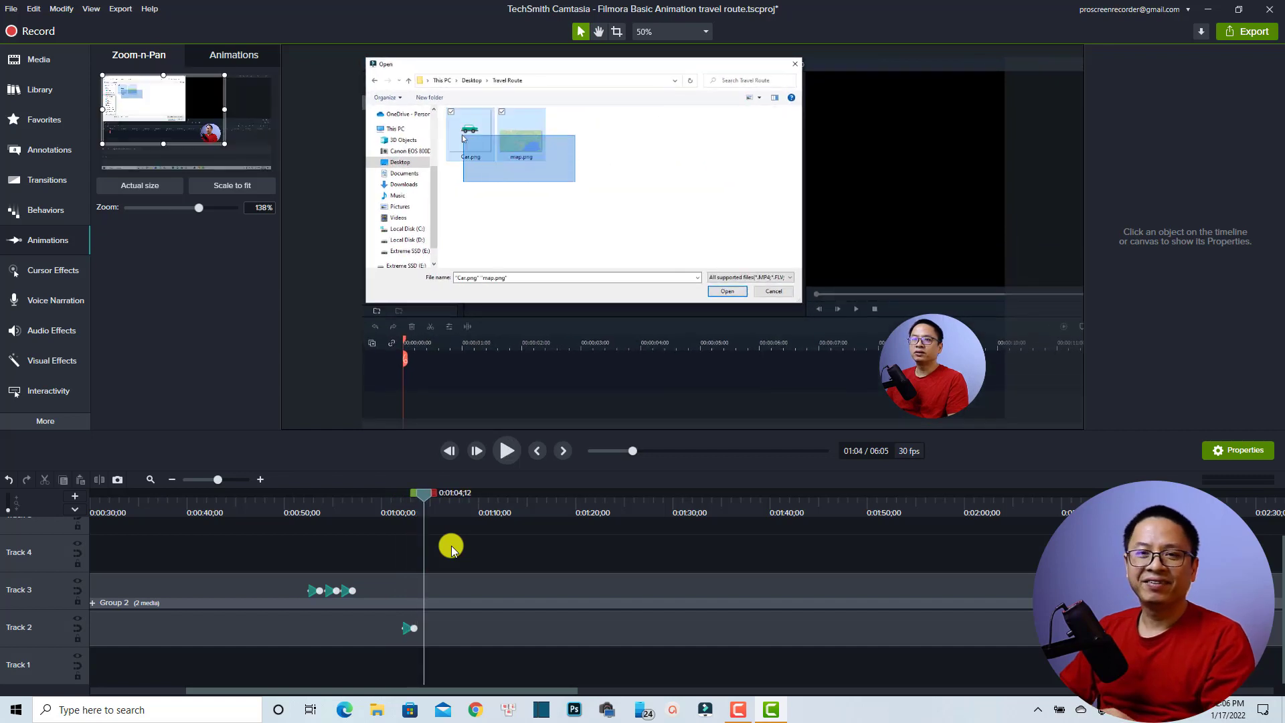
Step: Scale the Zoom-n-Pan view to fit at about 1:04, delete the matching animation from the camera group and preview the zoom-out
click(453, 585)
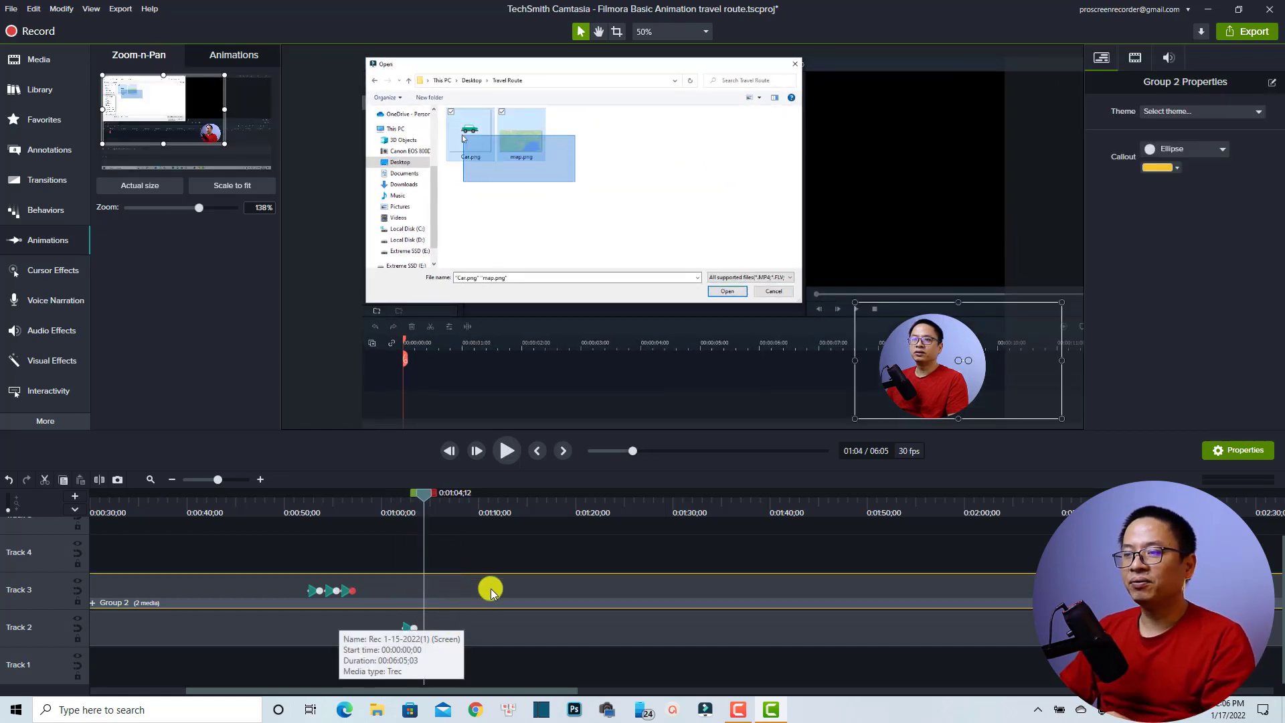
click(233, 190)
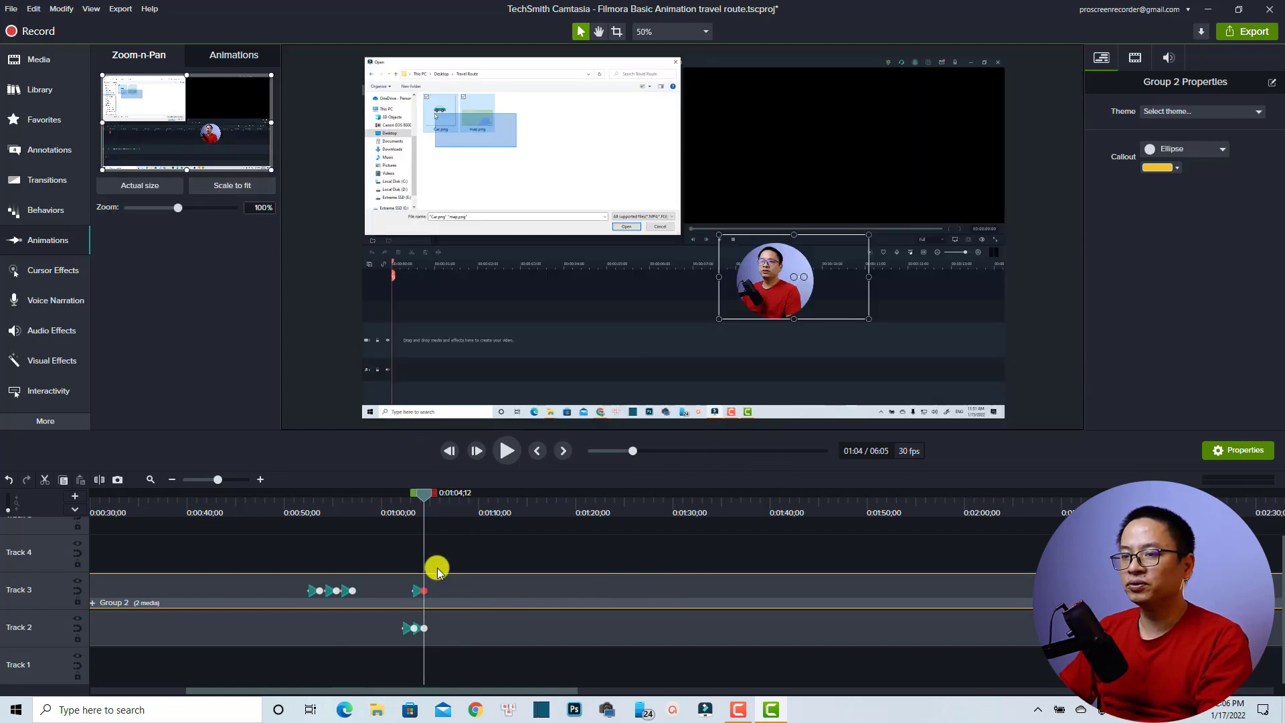
click(419, 591)
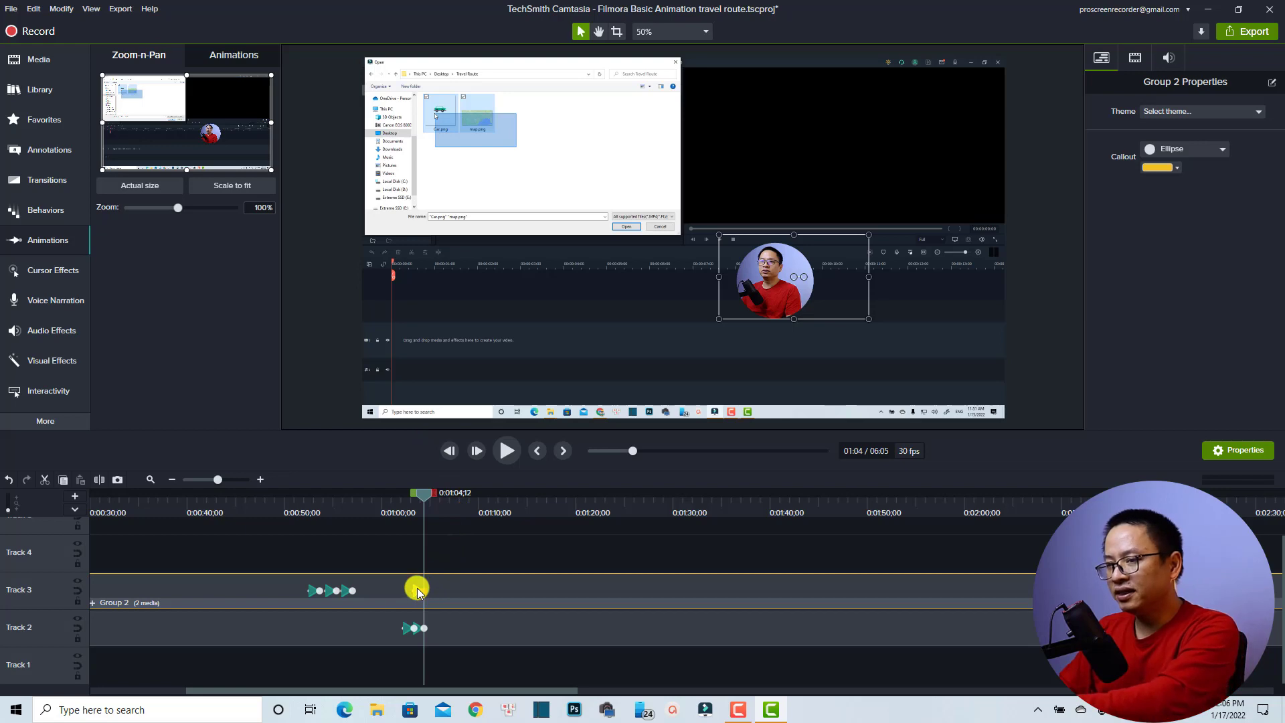
key(Delete)
click(395, 507)
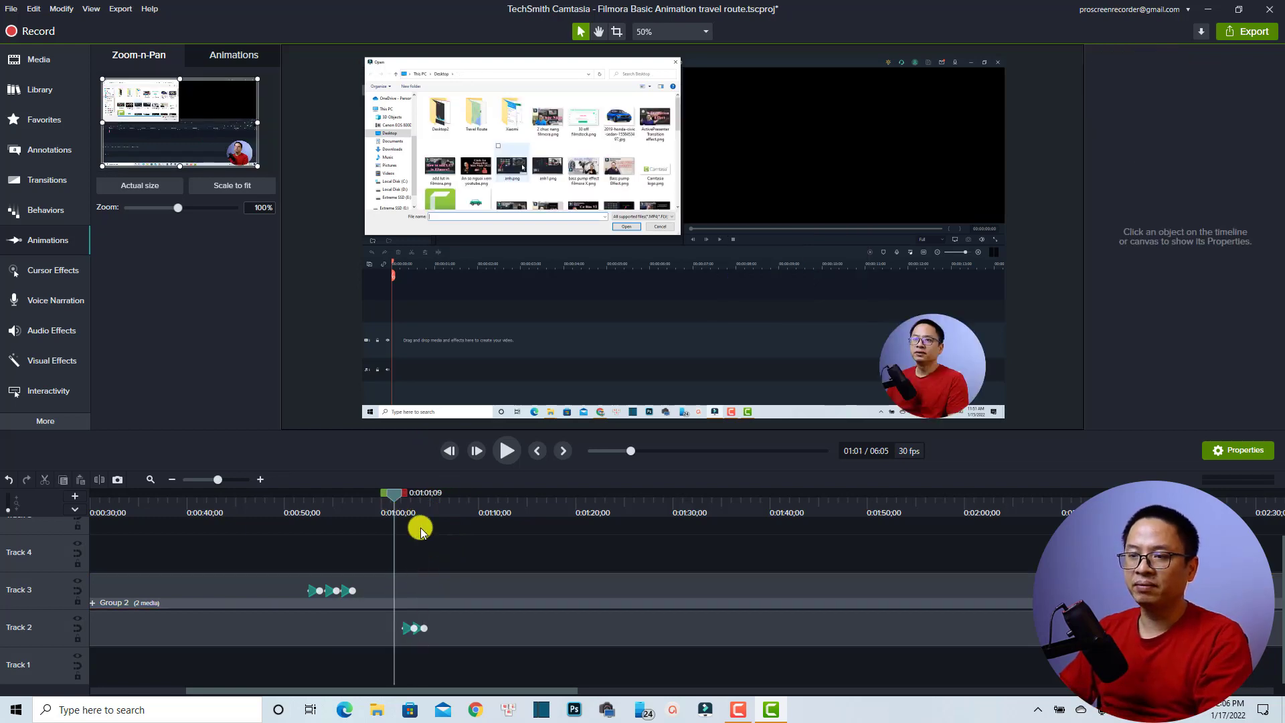
key(space)
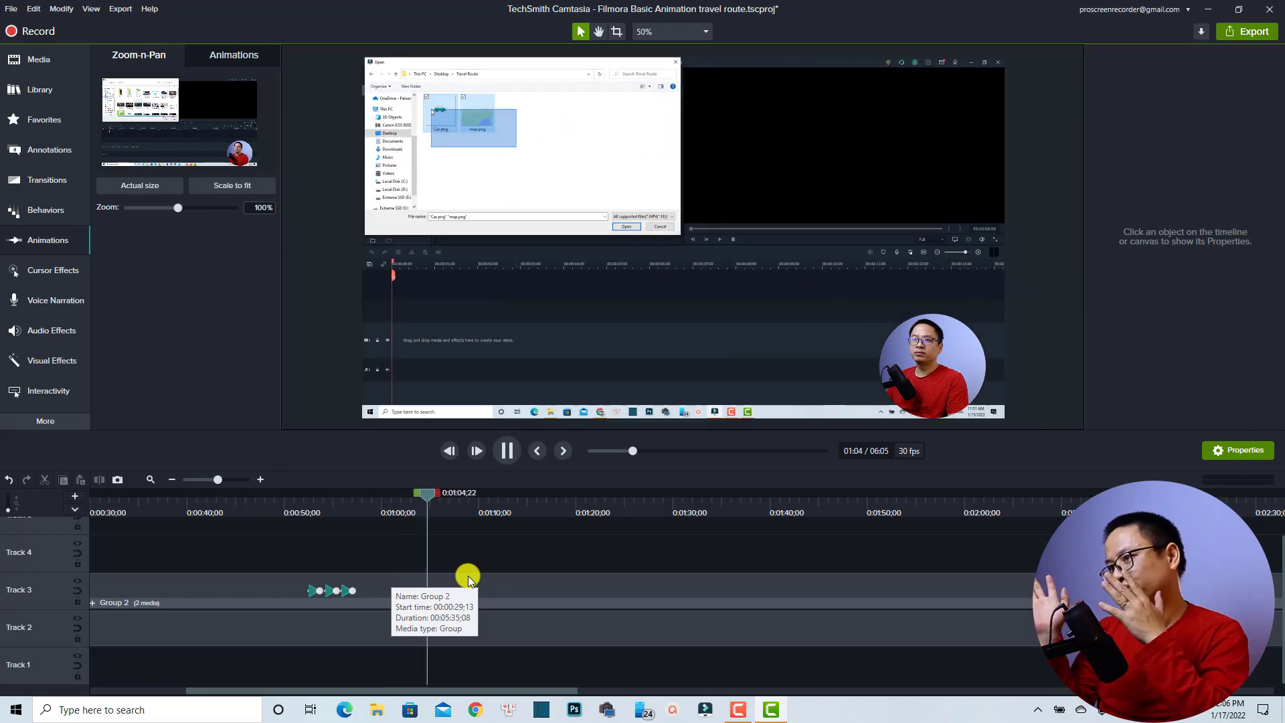
key(space)
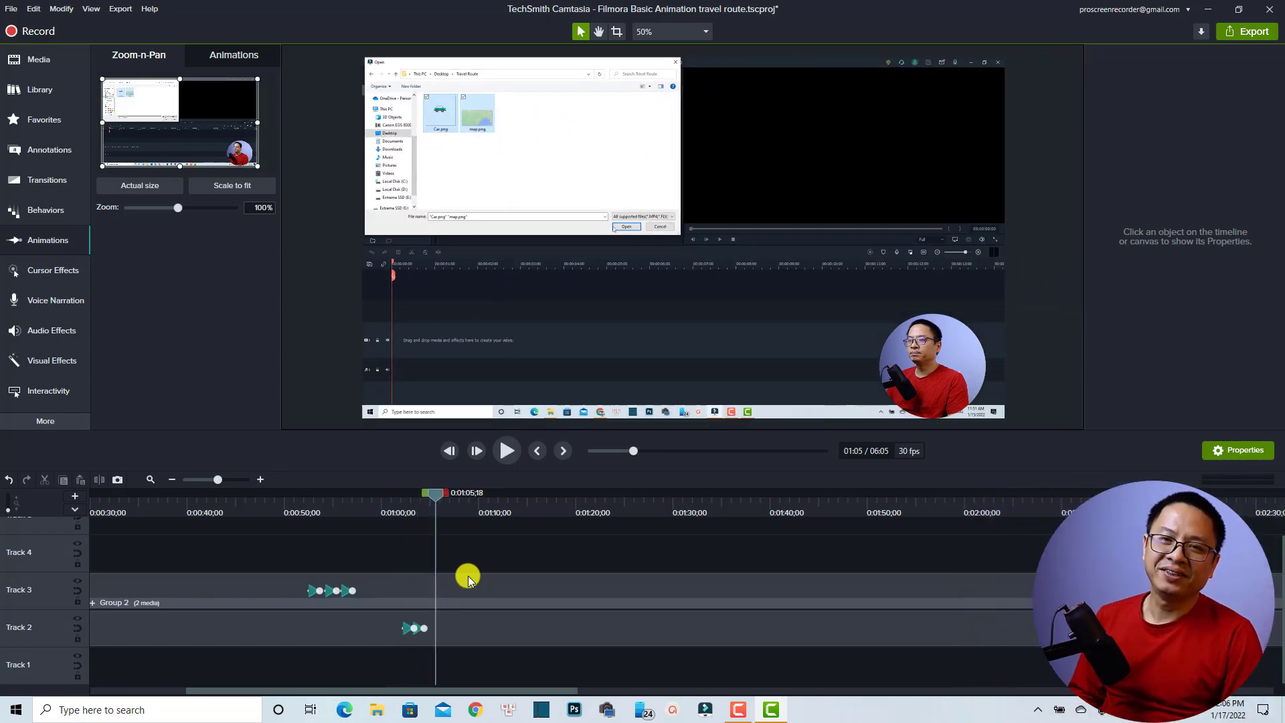